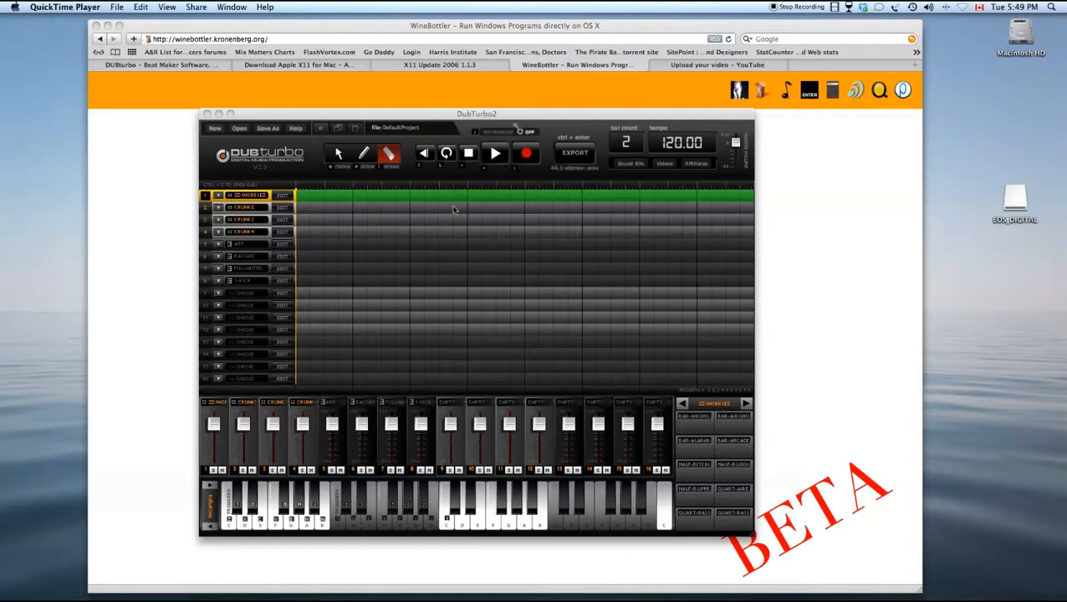
- Load the ZZ-WOBBLE8 kit in the first track's drum editor, complete the edit and close DubTurbo2
click(364, 156)
drag(358, 197, 753, 197)
click(281, 208)
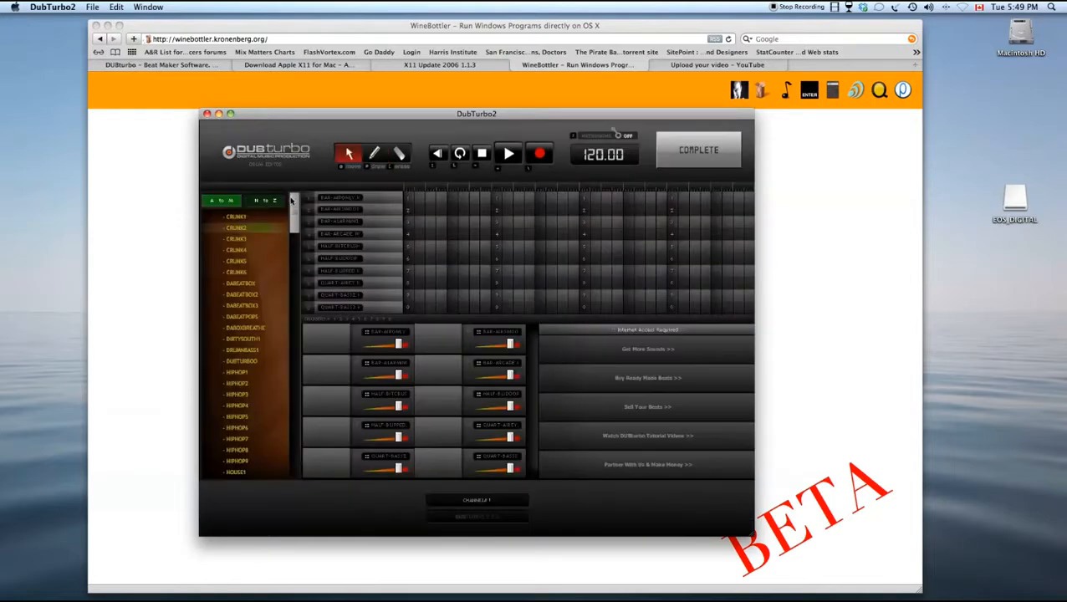
drag(294, 215, 287, 466)
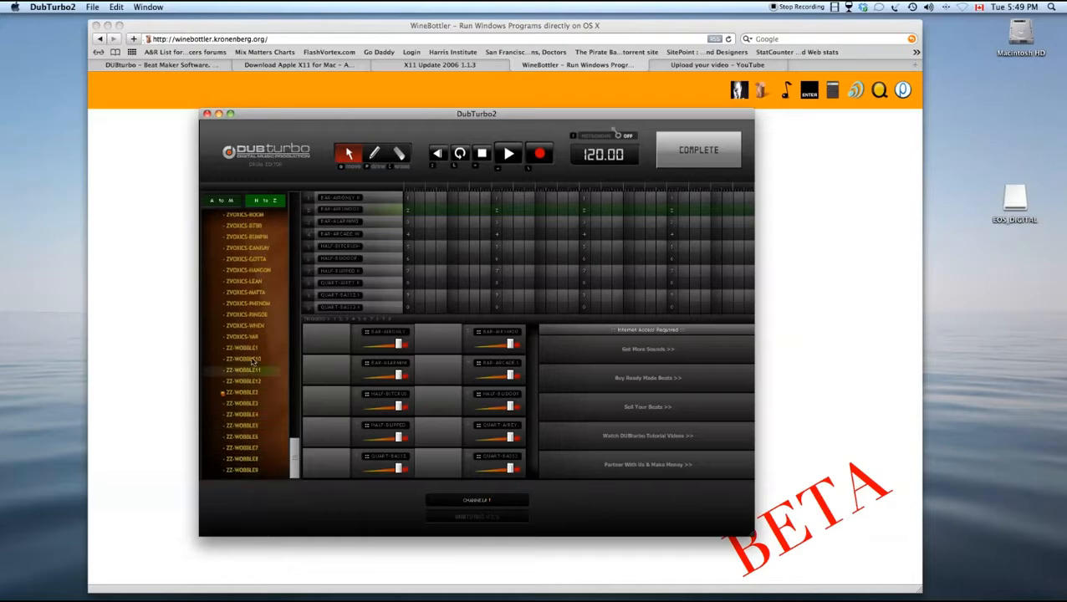
click(258, 464)
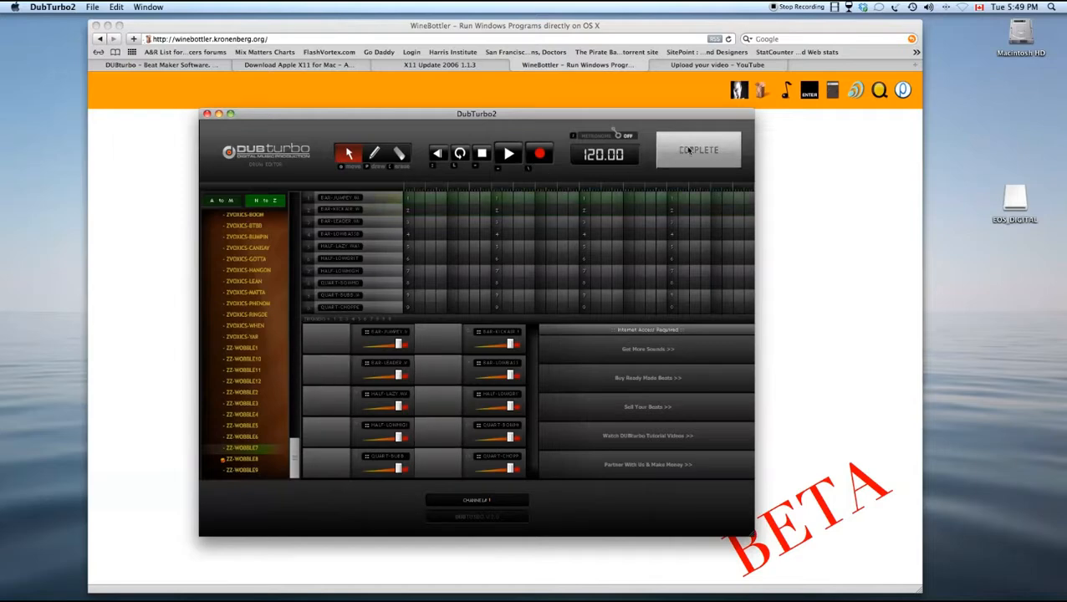
click(673, 152)
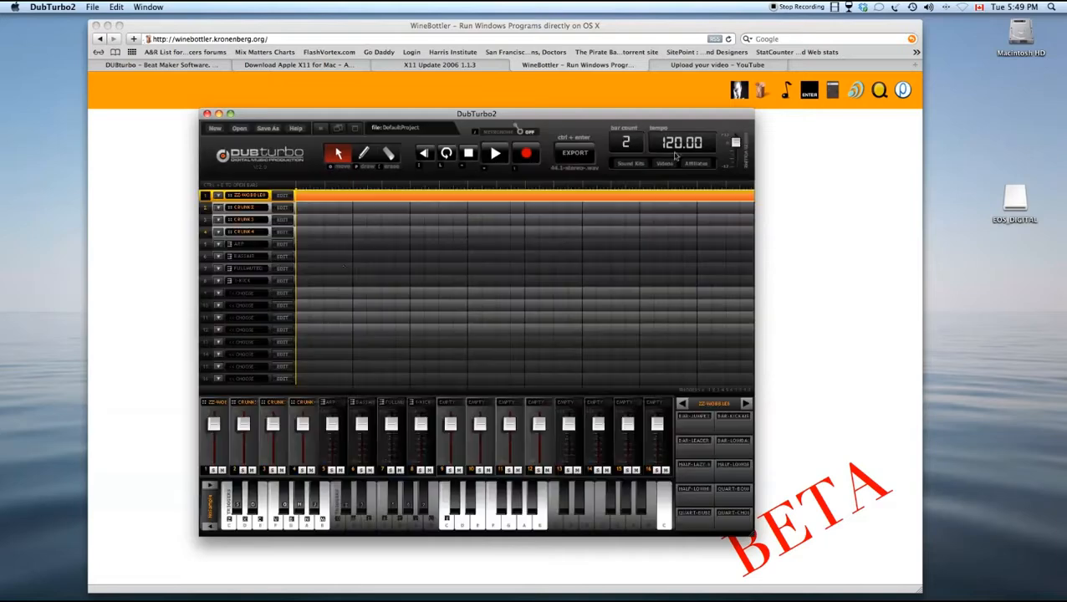
click(206, 113)
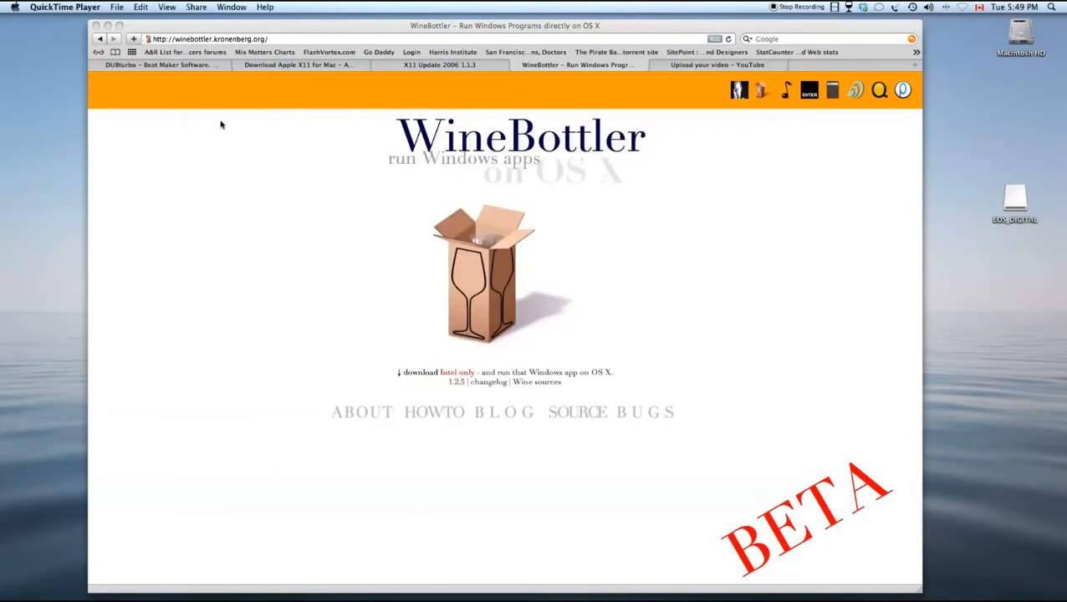
- Review the DUBturbo download page, the Apple X11 page, the X11 Update 2006 1.1.3 page and the WineBottler site
click(184, 65)
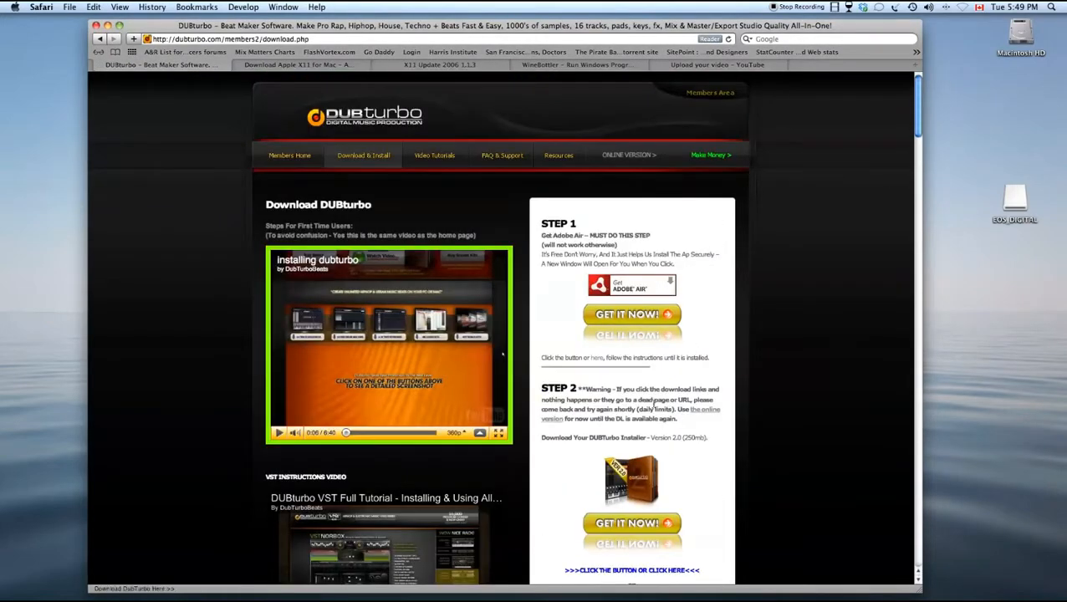
click(298, 65)
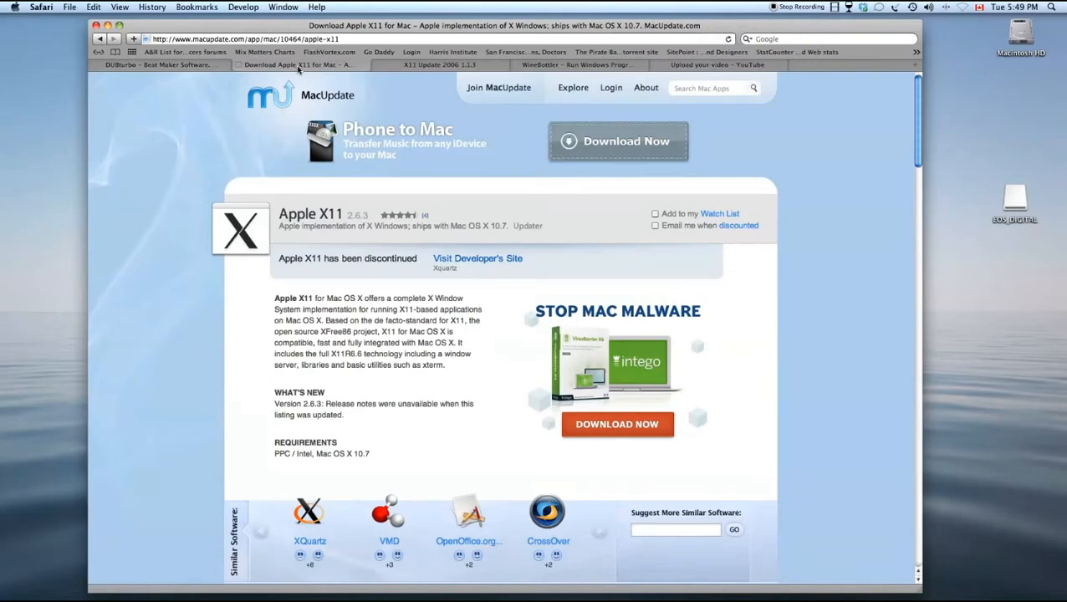
click(429, 66)
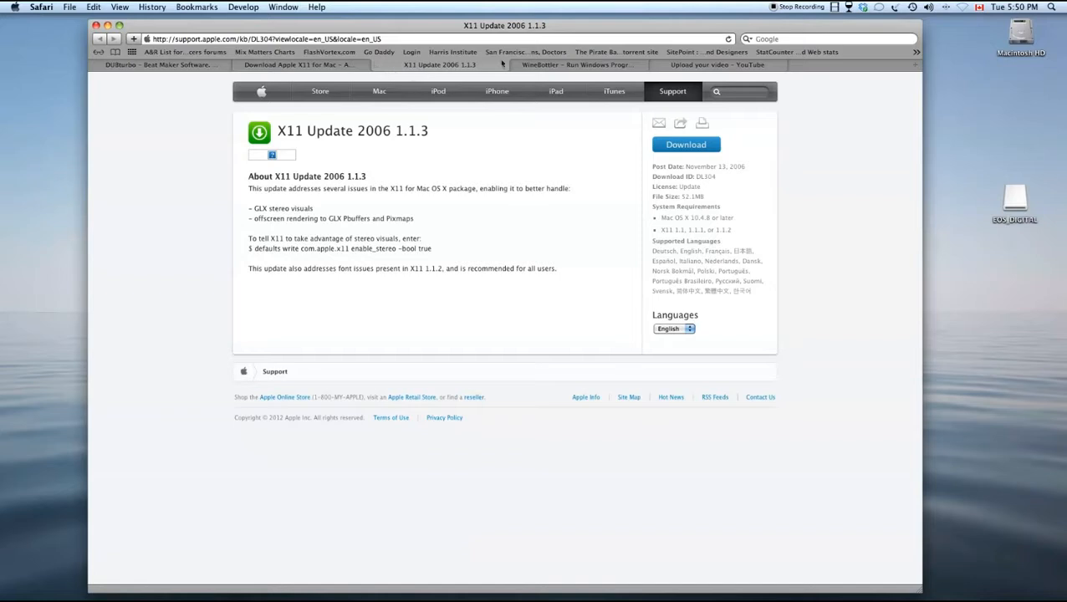
click(567, 66)
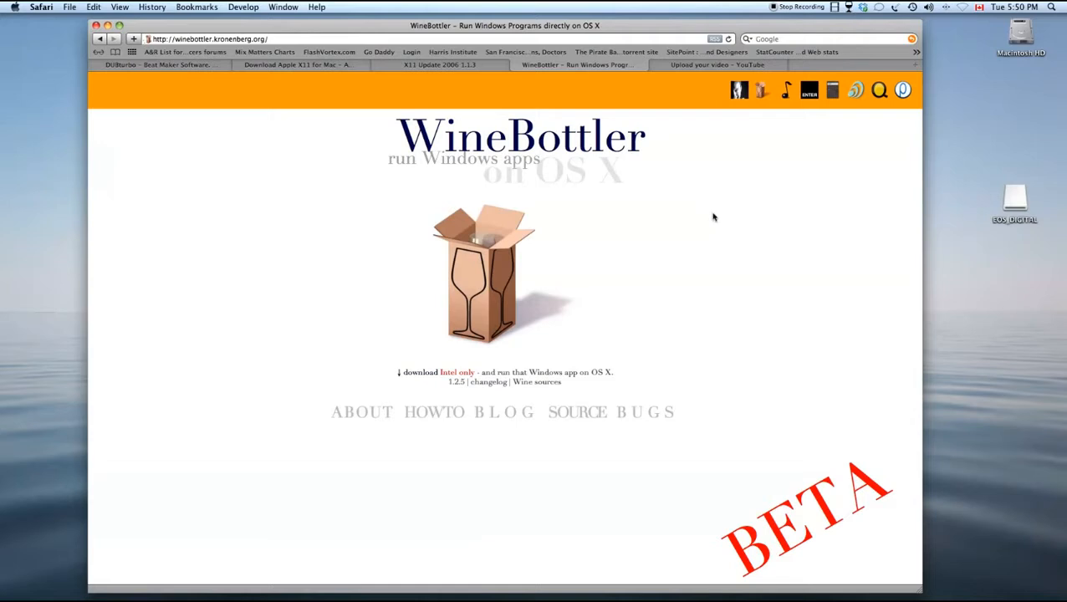
- In Finder, show the package contents of the DubTurbo2 application and go to Contents > Resources > Samples
key(super+Tab)
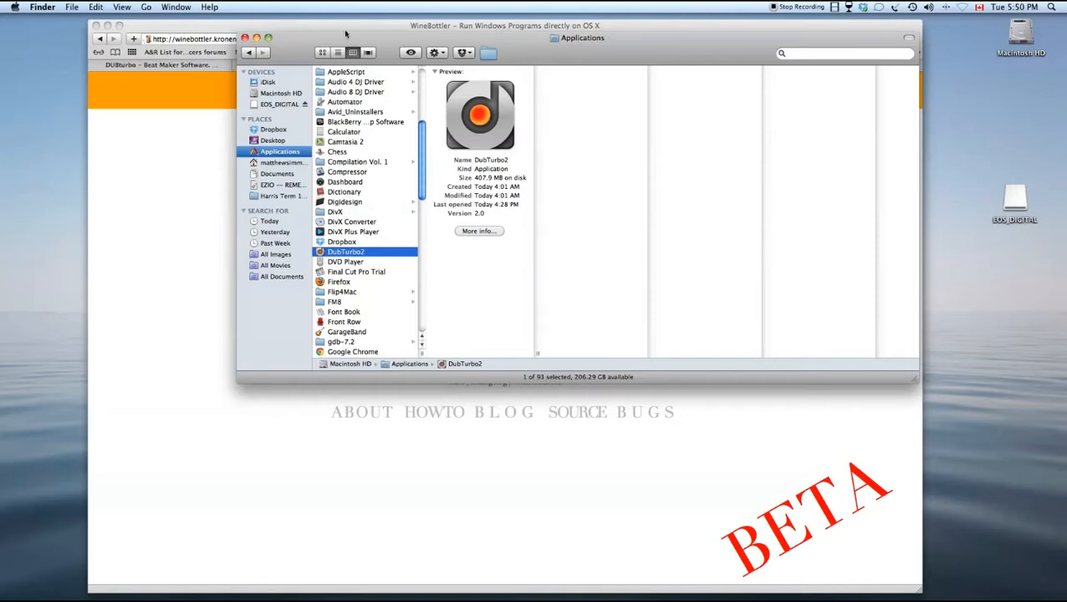
drag(332, 48, 311, 69)
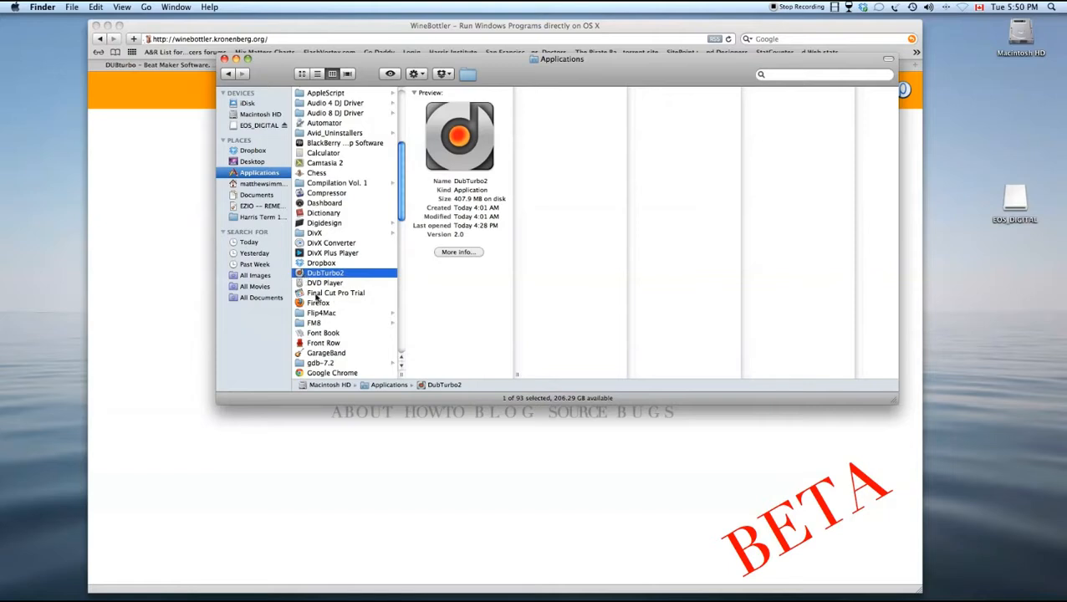
right_click(311, 276)
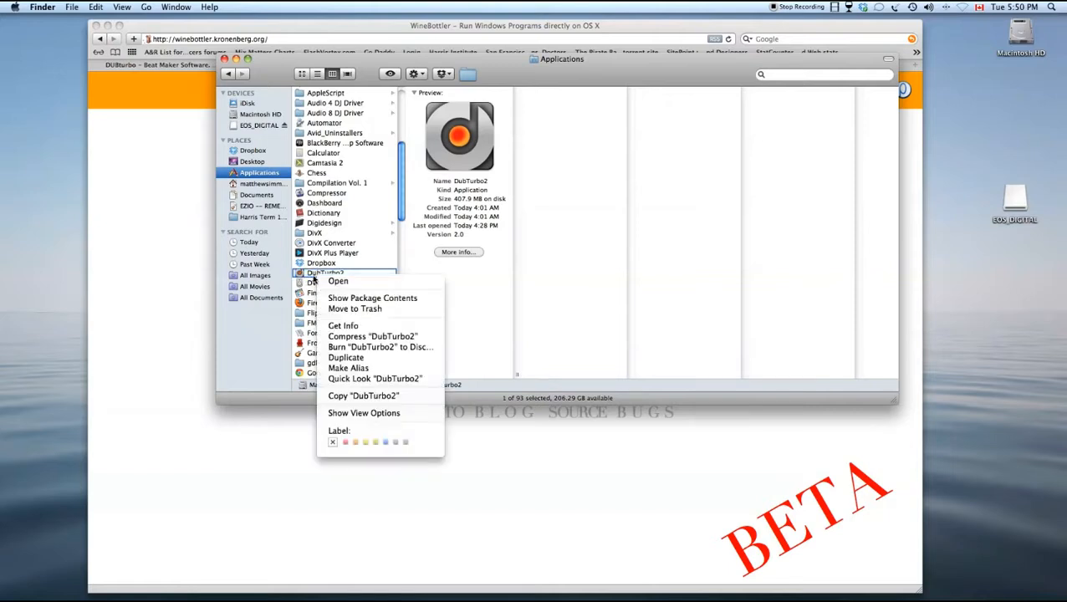
click(365, 299)
click(326, 181)
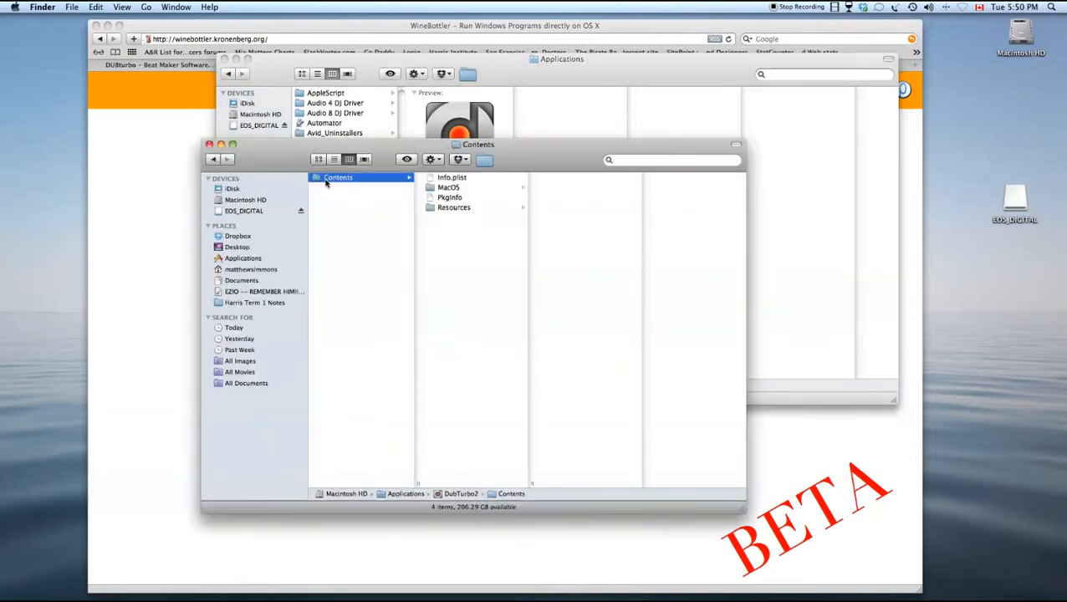
click(450, 208)
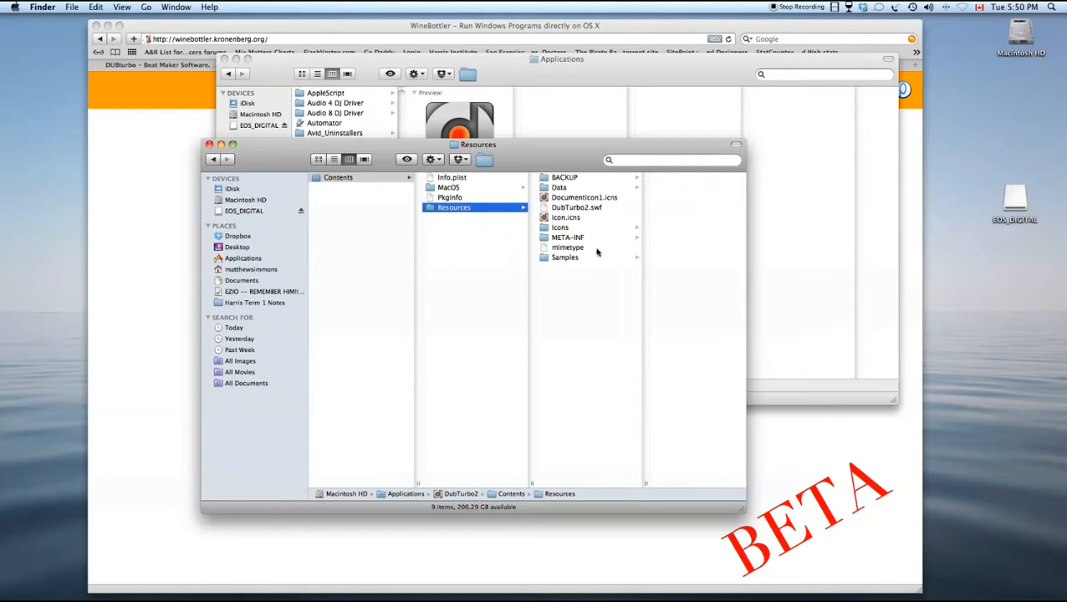
click(564, 259)
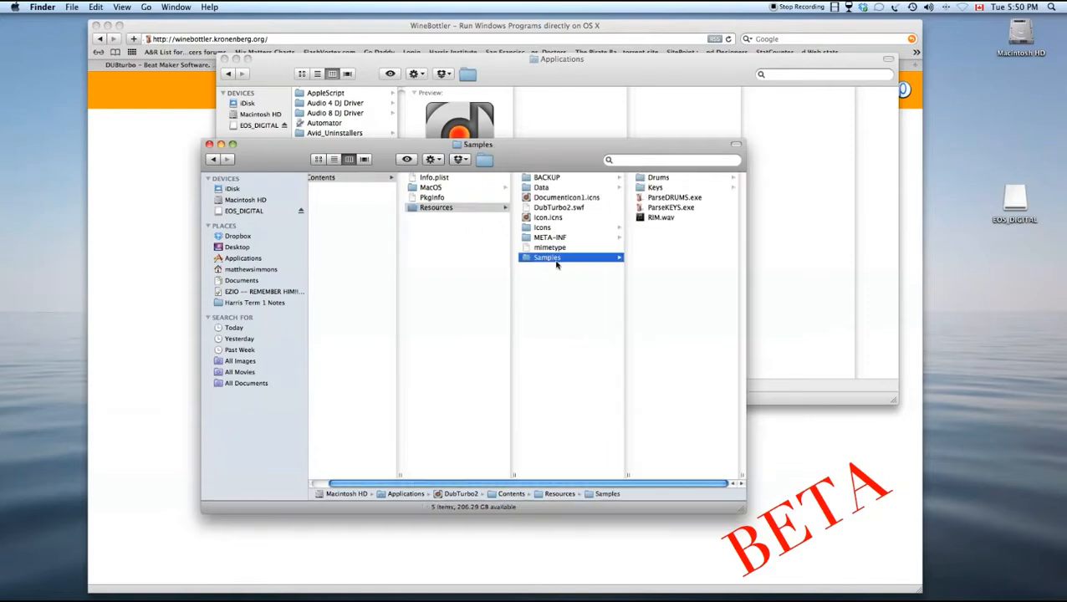
- Look through the Drums and Keys sample folders and the ParseDRUMS.exe and ParseKEYS.exe files
click(658, 179)
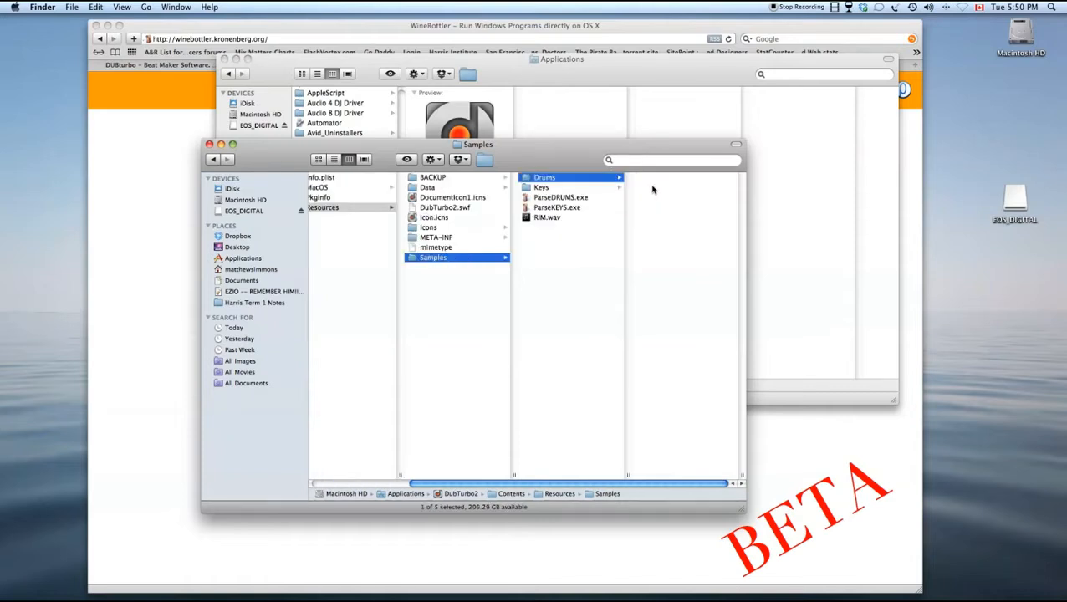
click(540, 188)
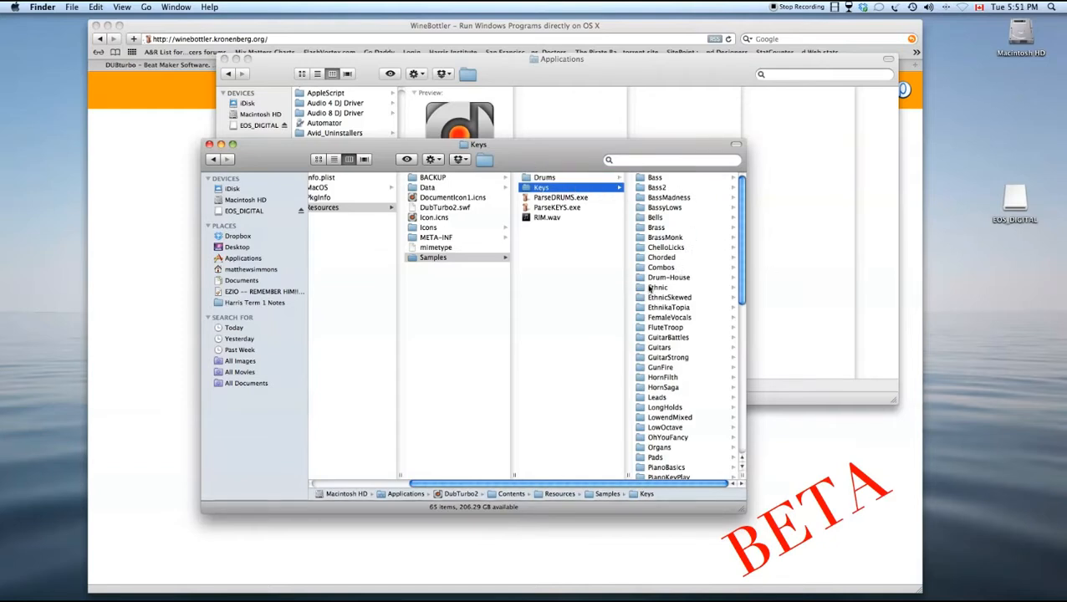
click(556, 199)
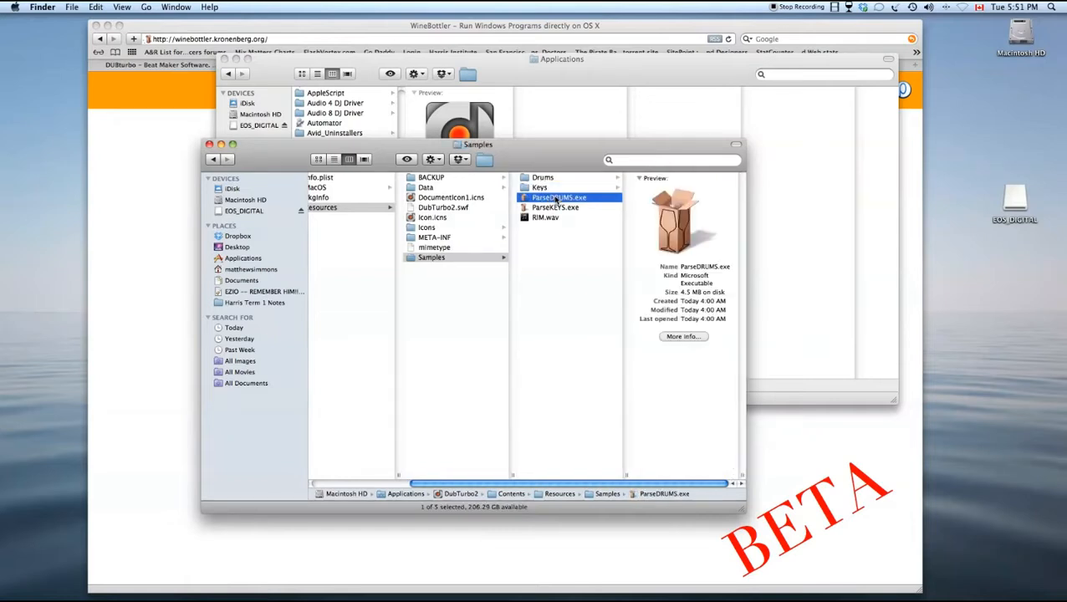
click(558, 209)
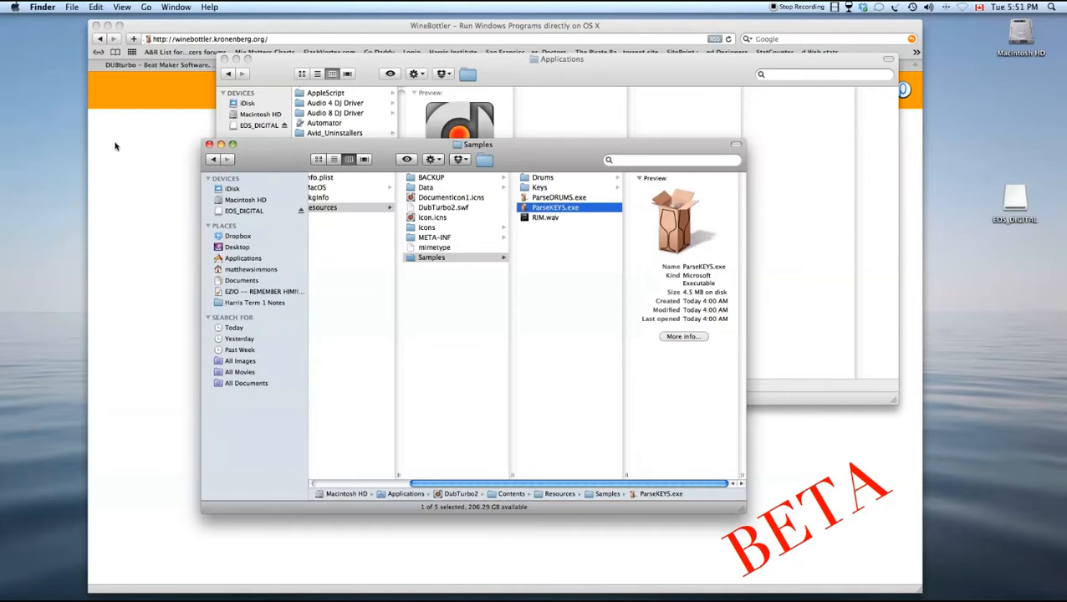
- Switch to Safari and download Volume 2 of the WUBWUBS dubstep sounds from the DUBturbo Resources page
click(142, 163)
click(159, 66)
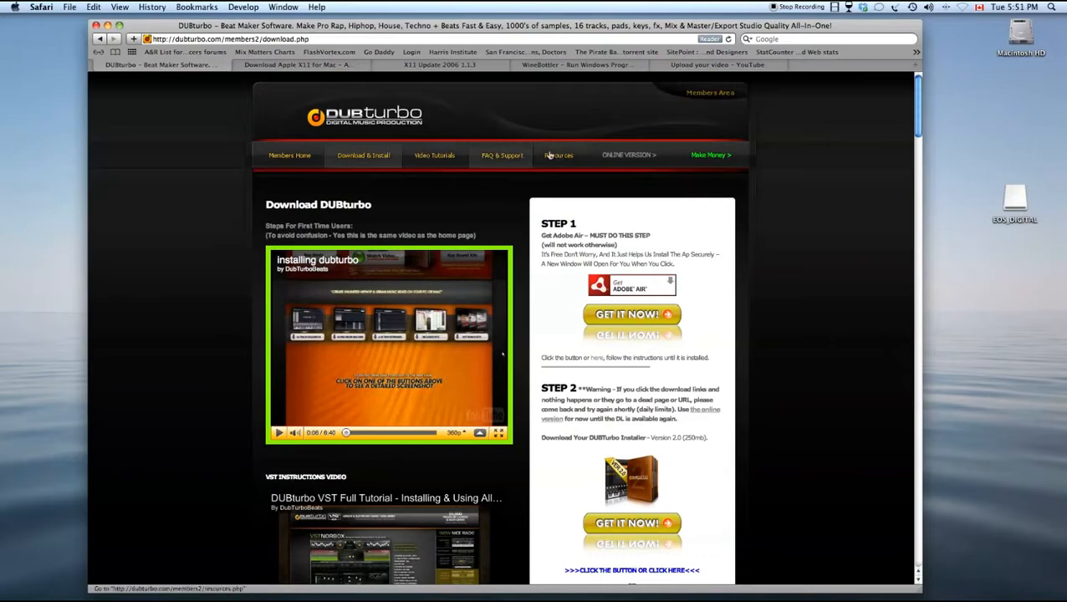
click(558, 156)
scroll(556, 251, down, 3)
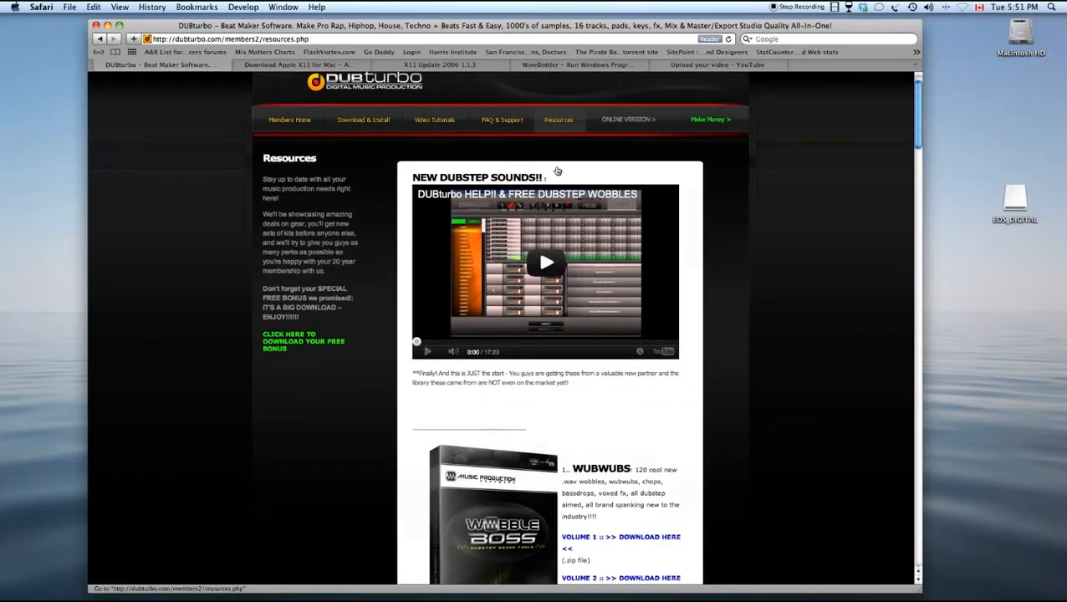
scroll(625, 425, down, 2)
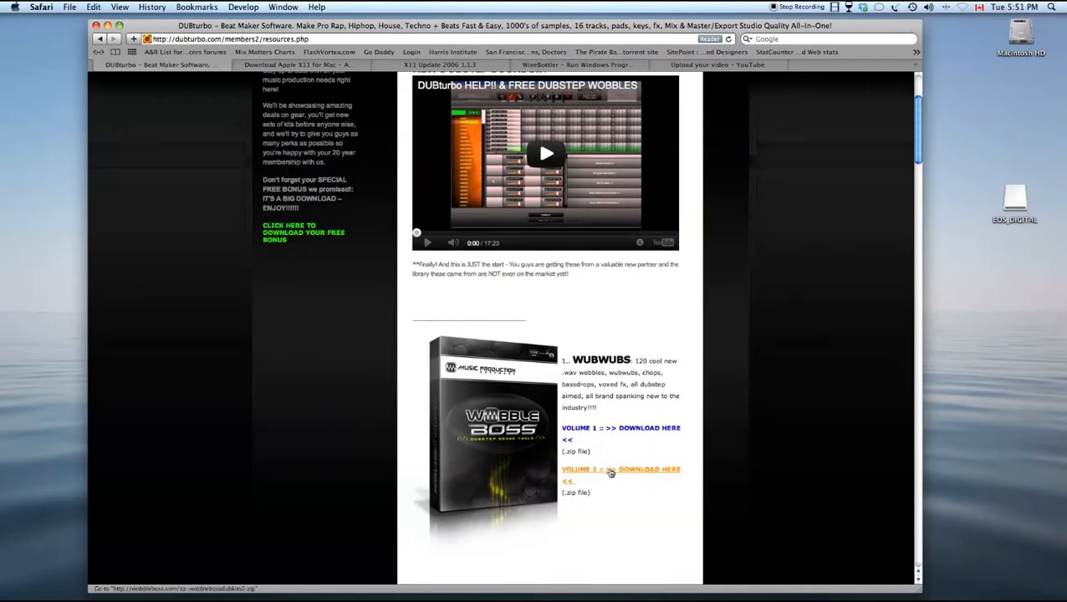
click(611, 473)
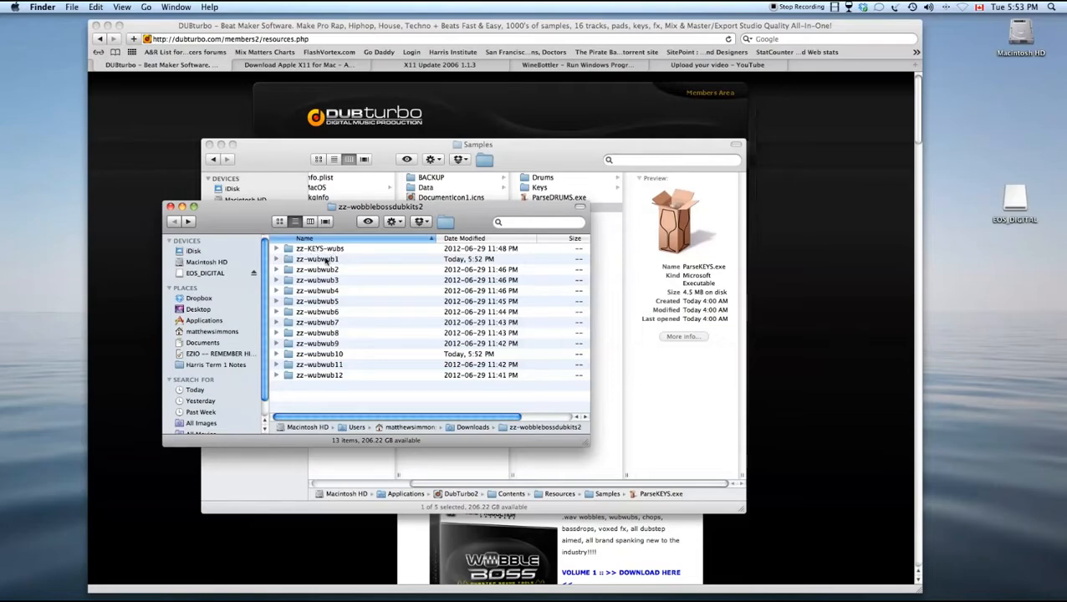
- Move the folders zz-wubwub1 through zz-wubwub12 from zz-wobblebossdubkits2 into the Drums samples folder and check them there
click(327, 376)
shift+click(329, 261)
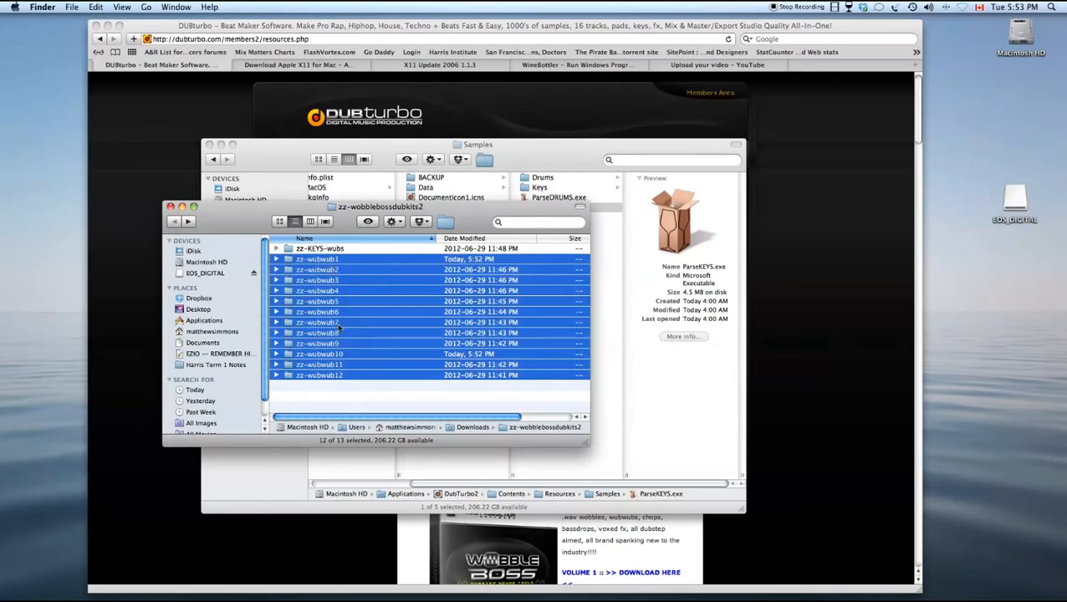
click(515, 147)
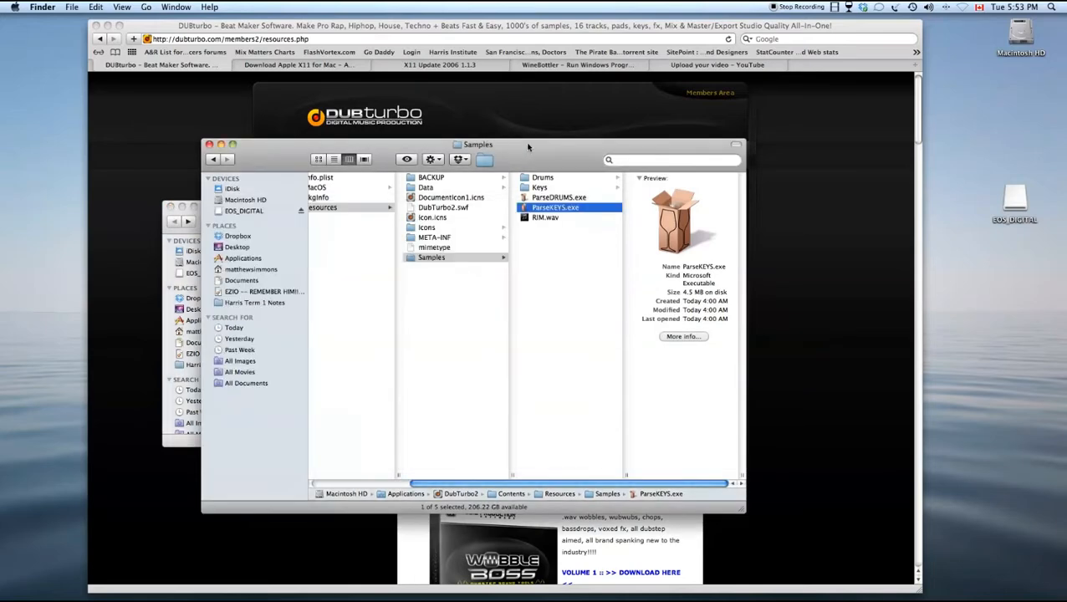
drag(528, 146, 685, 175)
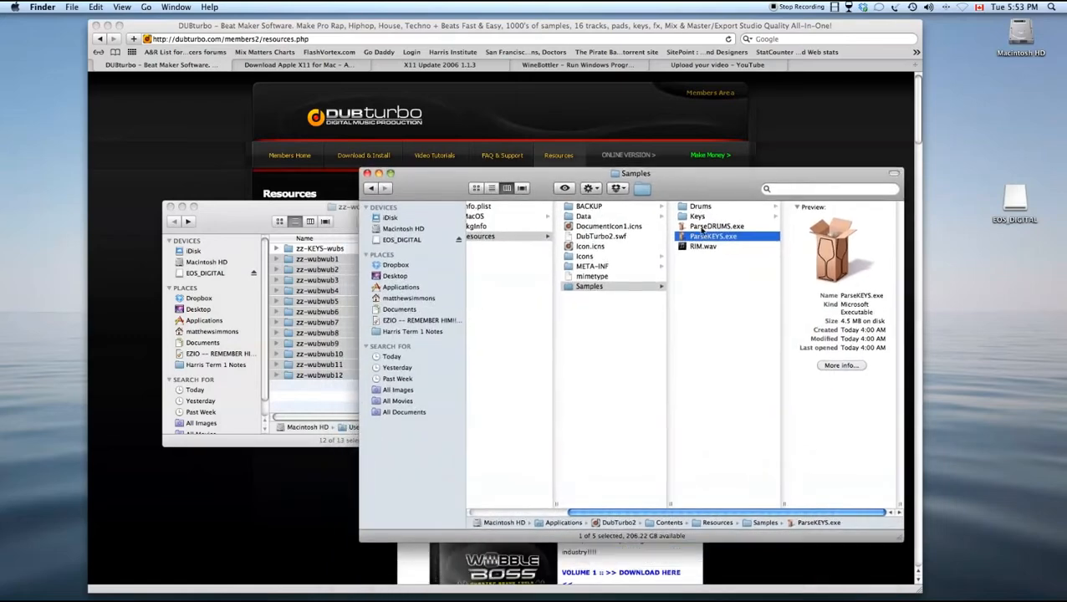
click(700, 208)
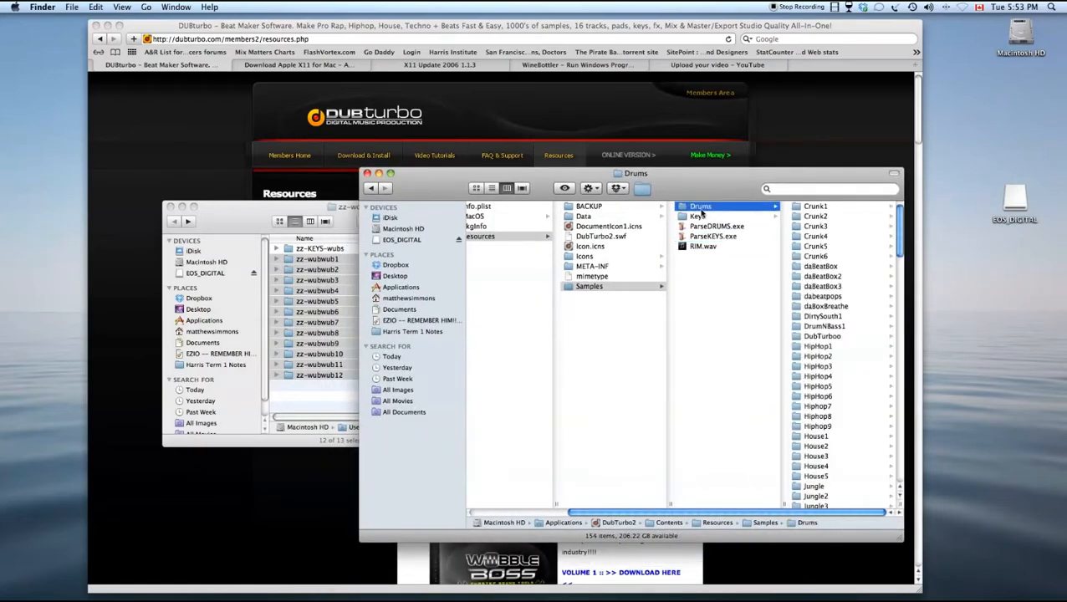
drag(325, 262, 697, 216)
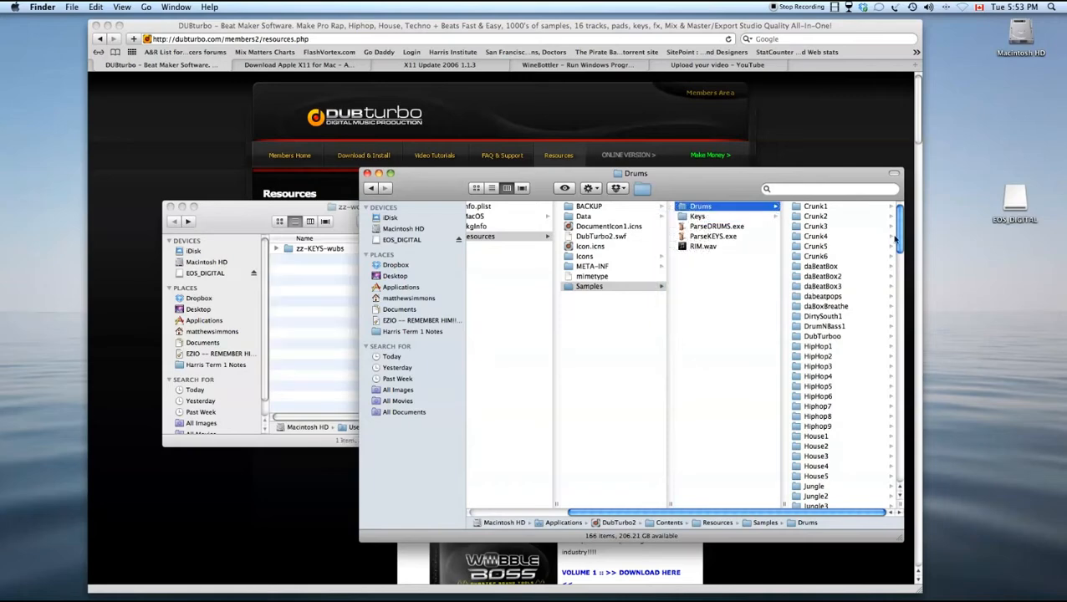
drag(899, 240, 899, 472)
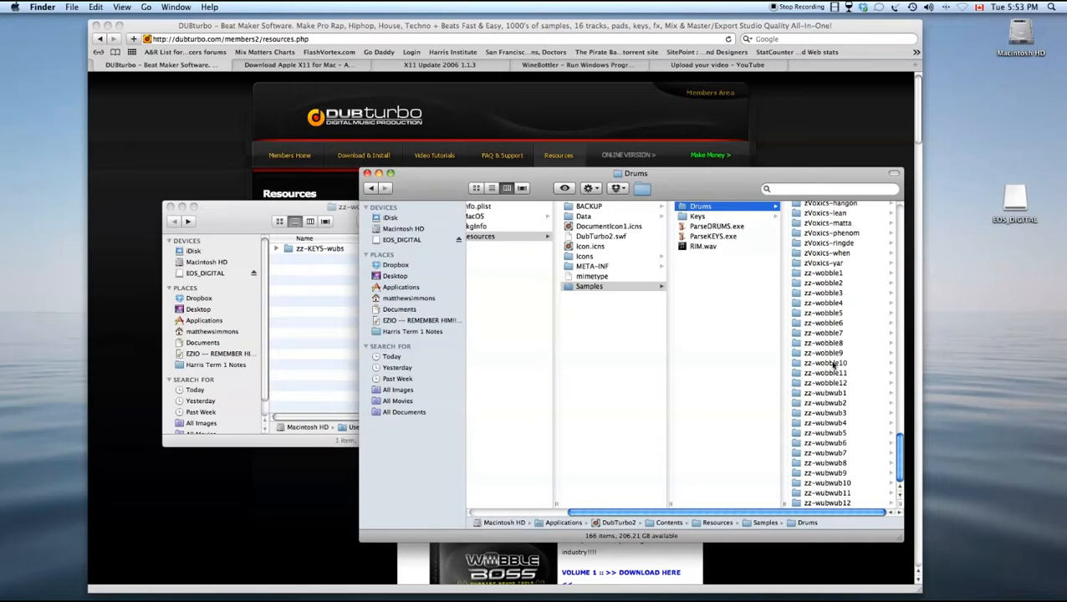
- Move the zz-KEYS-wubs folder from zz-wobblebossdubkits2 into the Keys samples folder
click(573, 288)
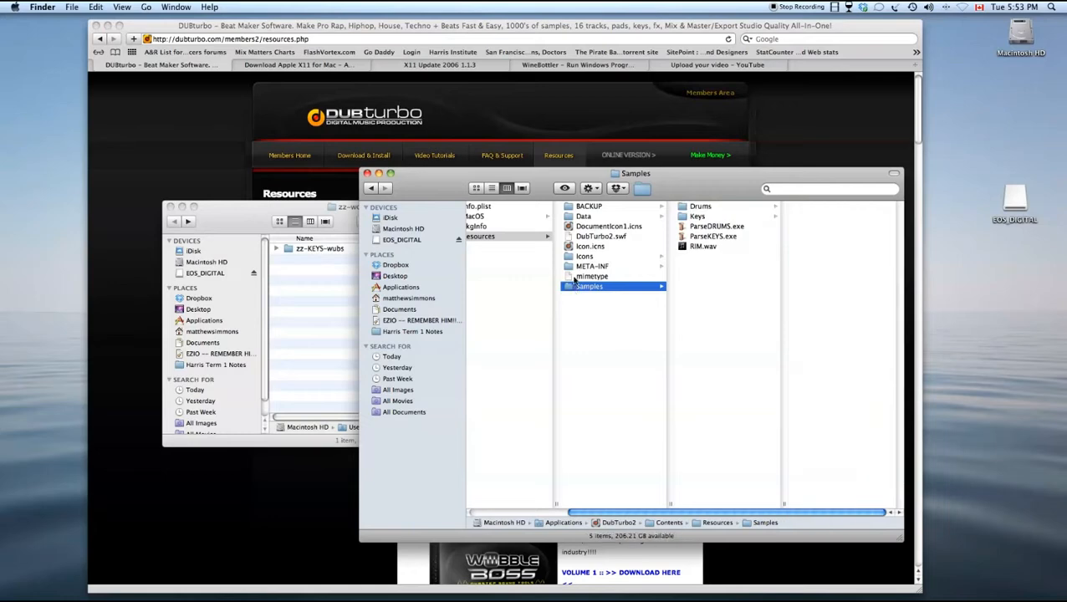
click(272, 284)
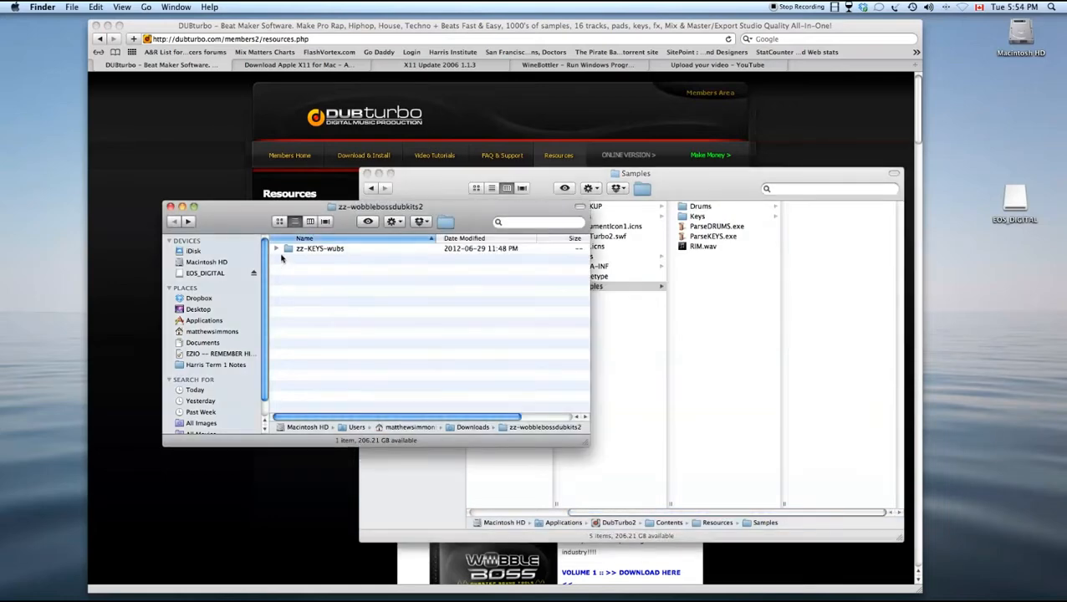
click(297, 251)
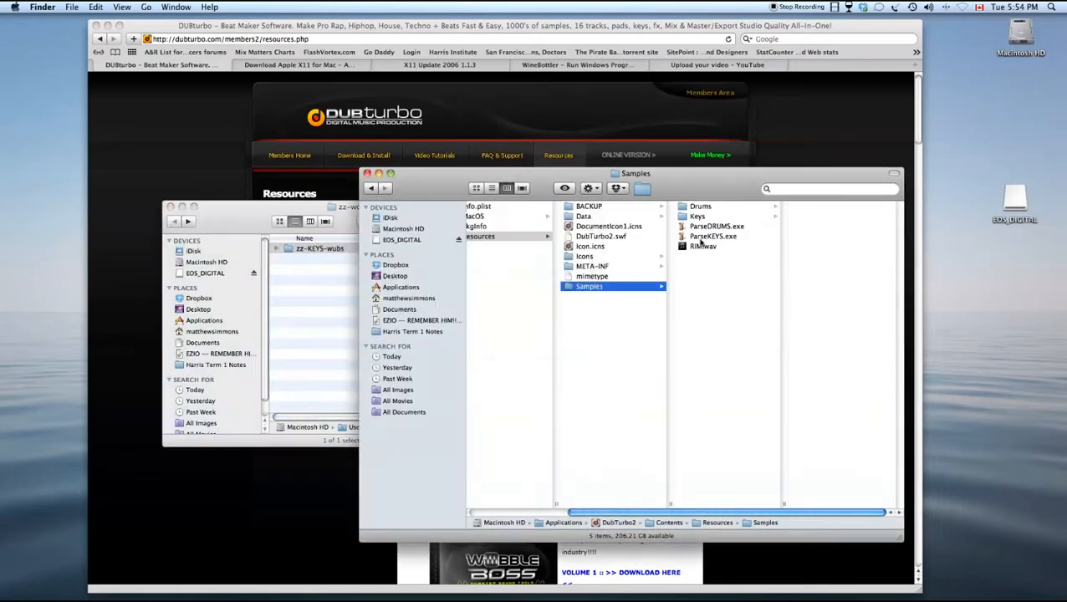
click(679, 274)
click(695, 218)
click(314, 259)
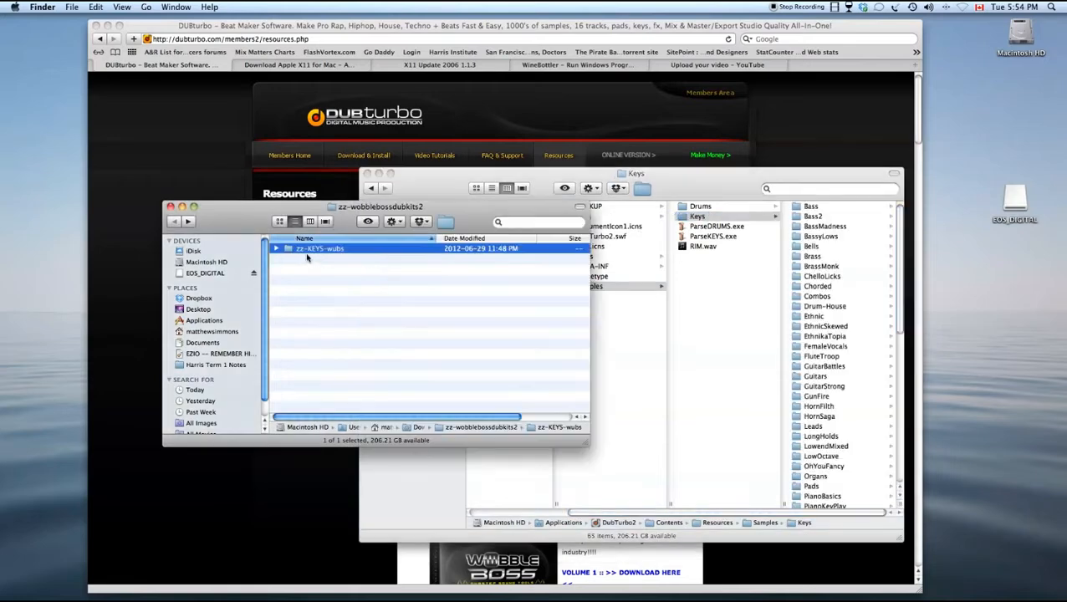
drag(296, 255, 693, 222)
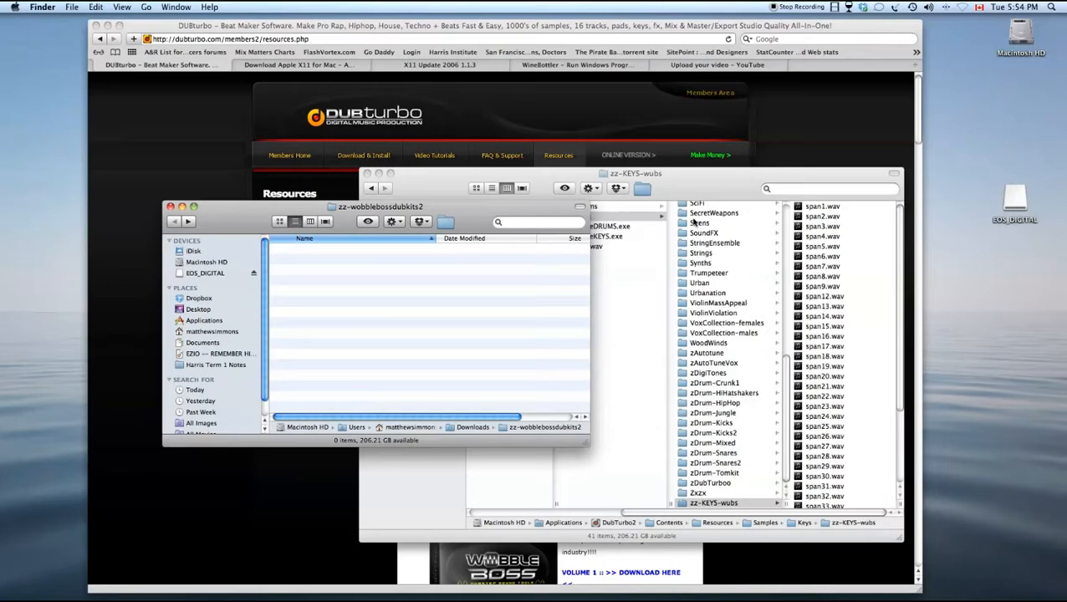
click(605, 226)
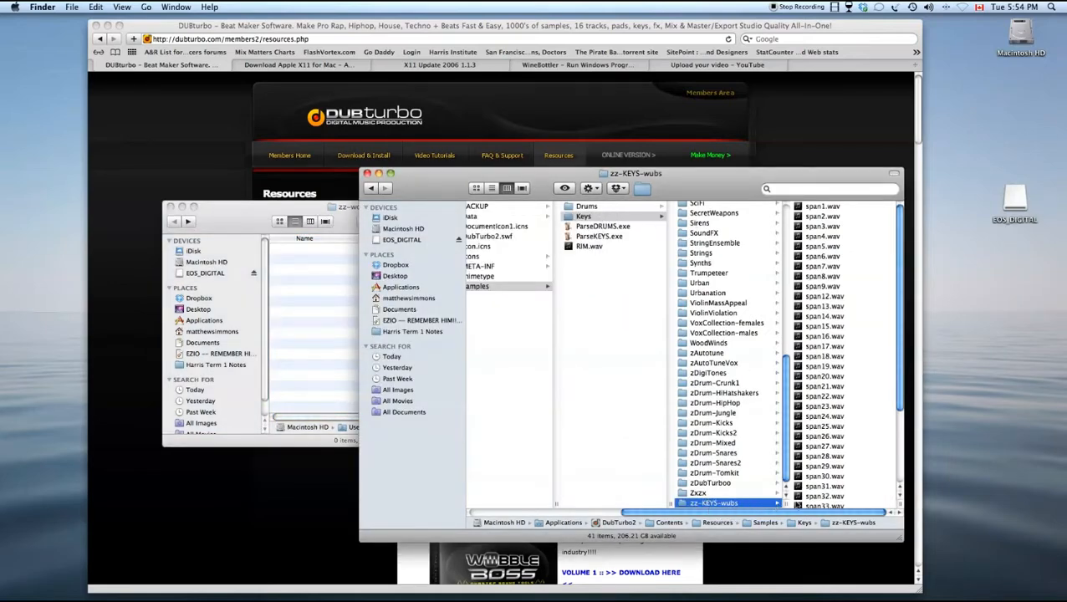
- Run ParseDRUMS.exe from the Samples folder directly in Wine and return to the Samples folder
mouse_move(899, 260)
mouse_down()
mouse_move(899, 376)
mouse_move(909, 245)
mouse_up()
click(589, 229)
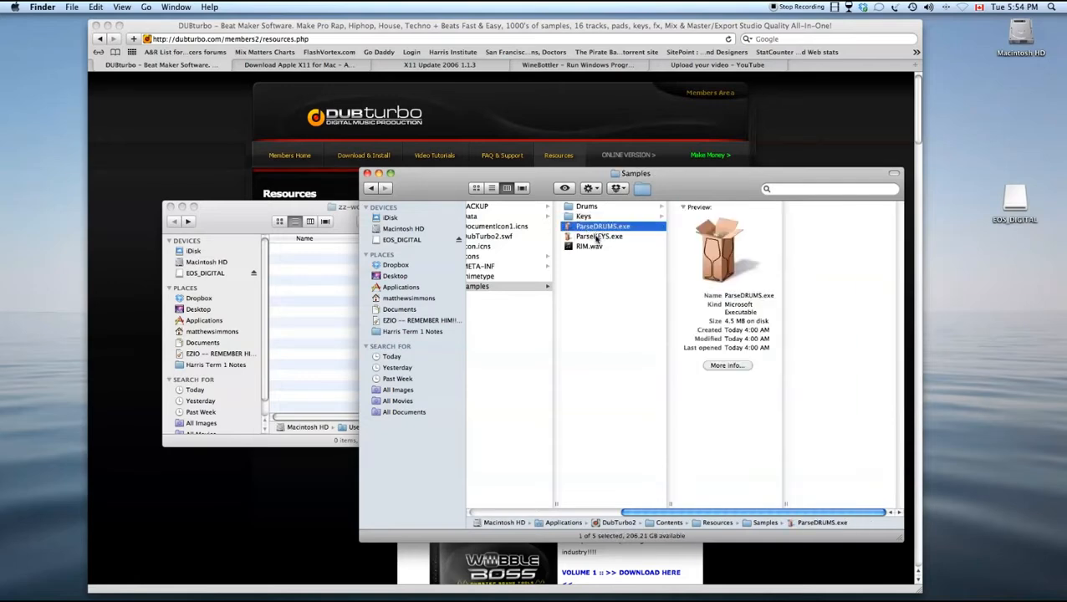
double_click(597, 227)
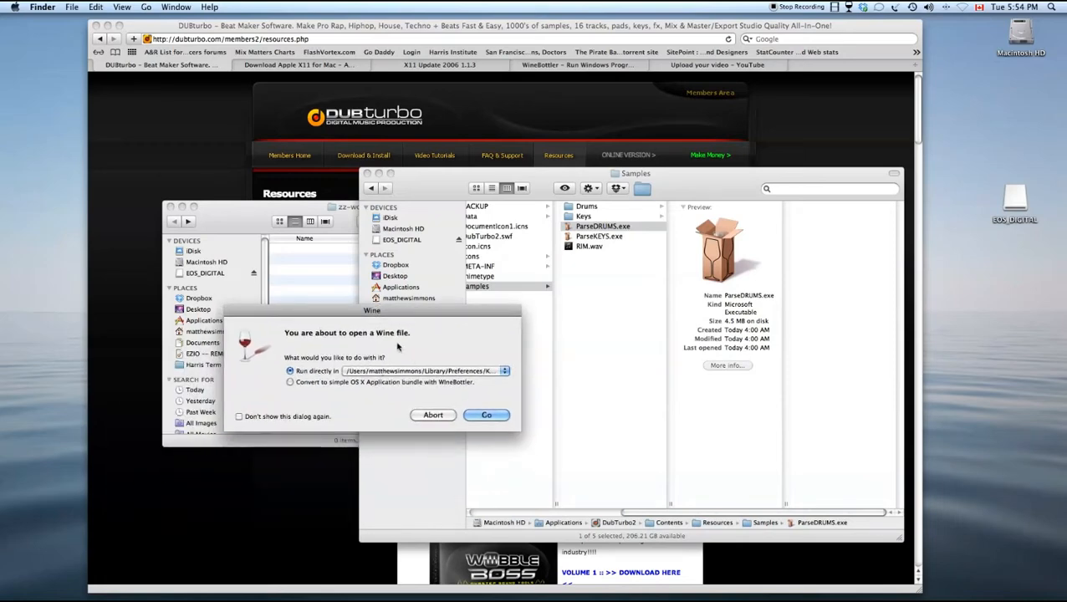
click(486, 415)
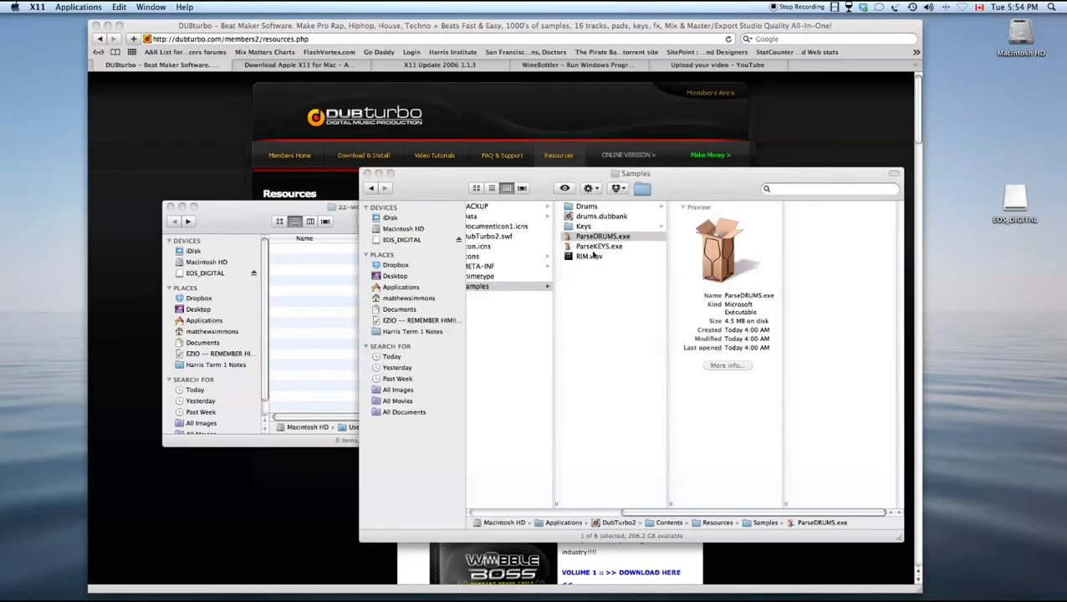
click(592, 218)
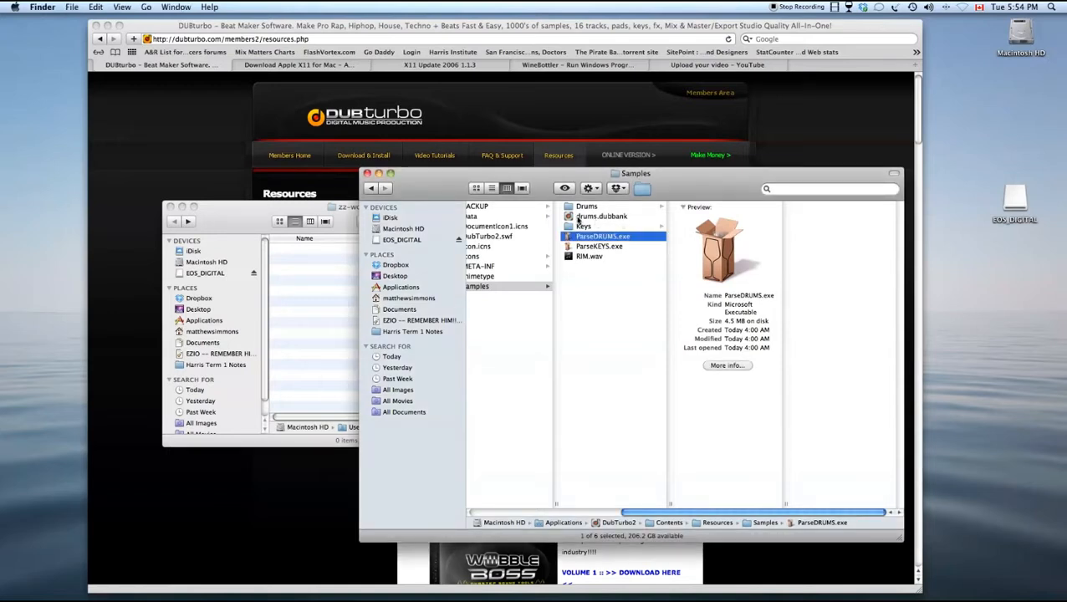
- Copy drums.dubbank from the Samples folder into the Data folder, replacing the older drums.dubbank there
click(602, 219)
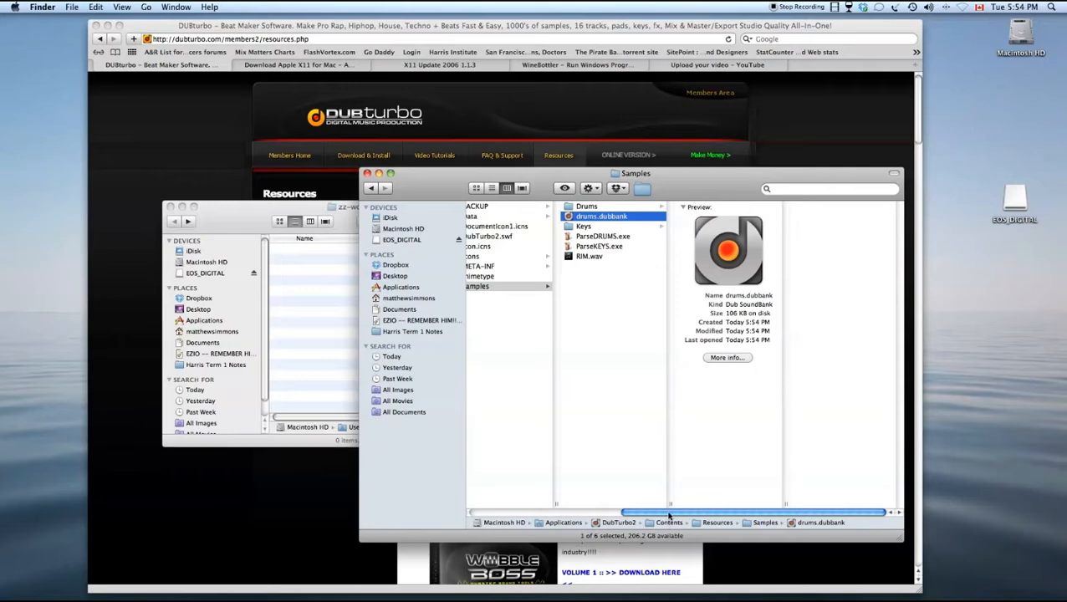
drag(669, 516, 602, 515)
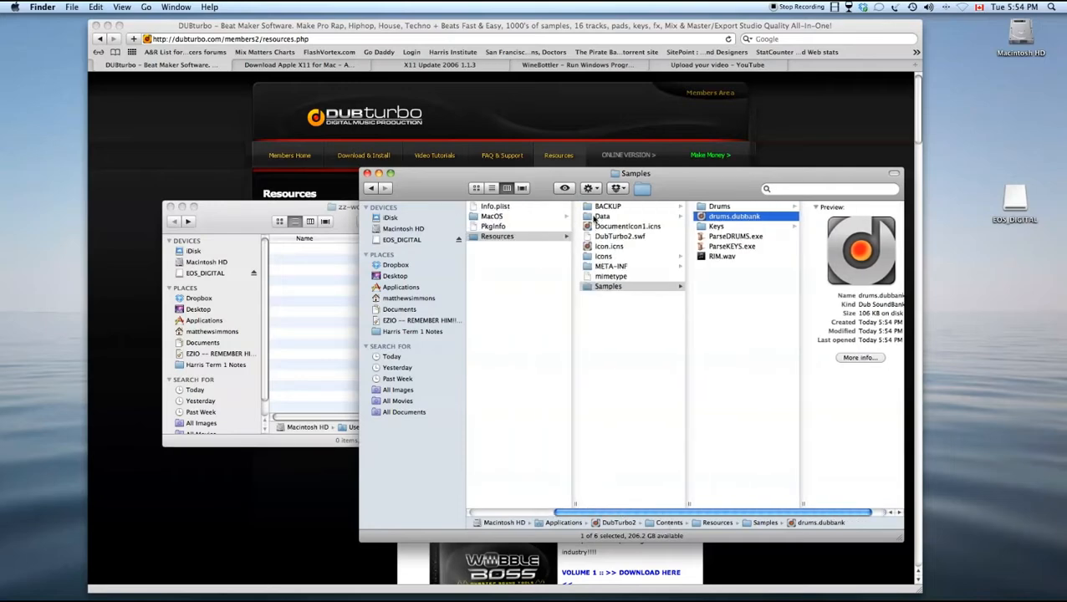
right_click(718, 219)
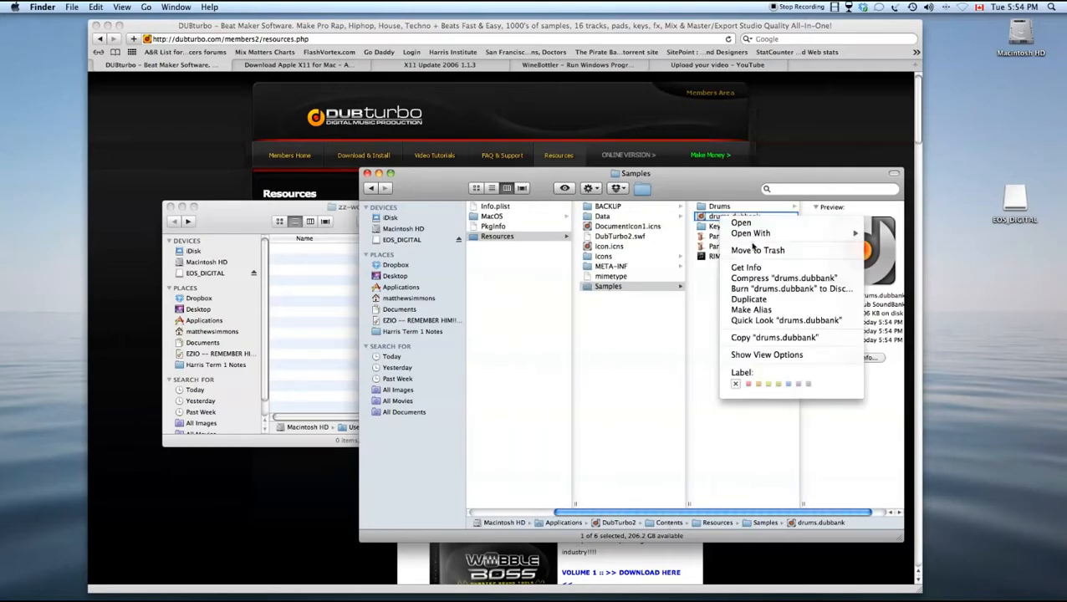
click(774, 336)
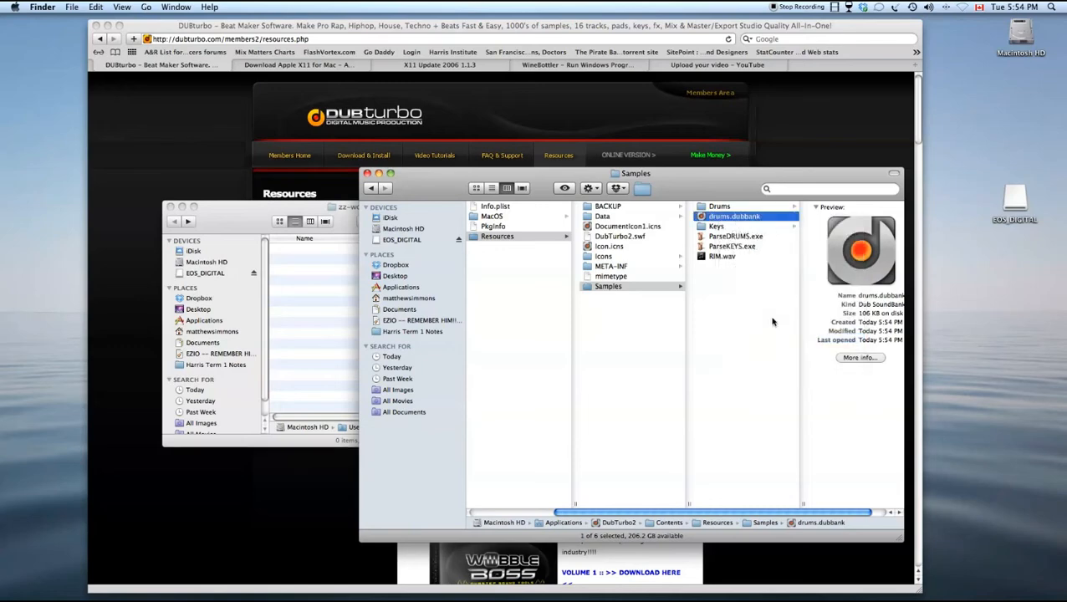
click(598, 218)
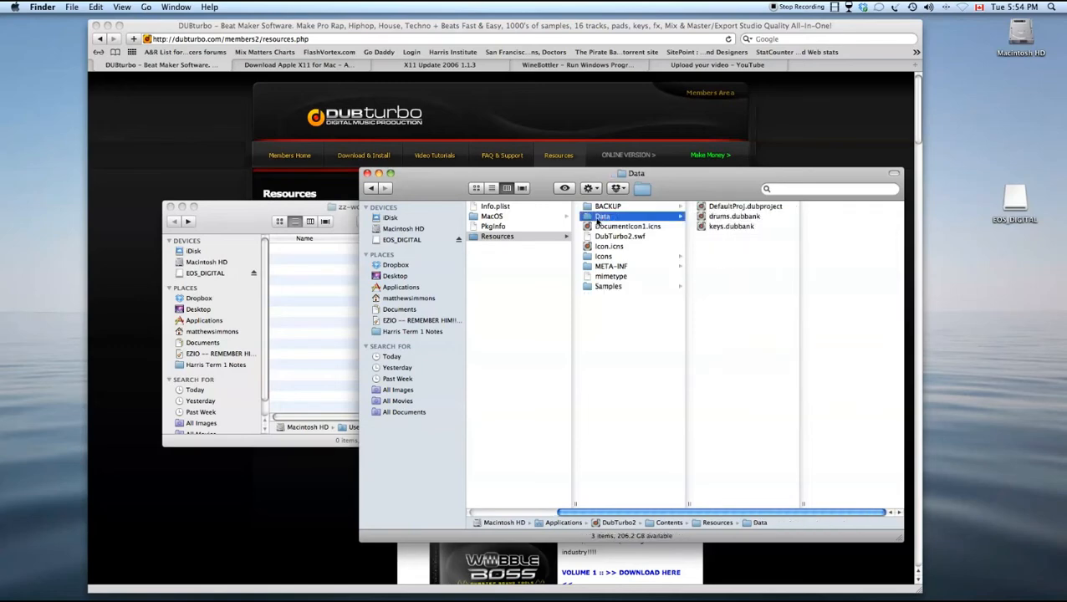
right_click(728, 251)
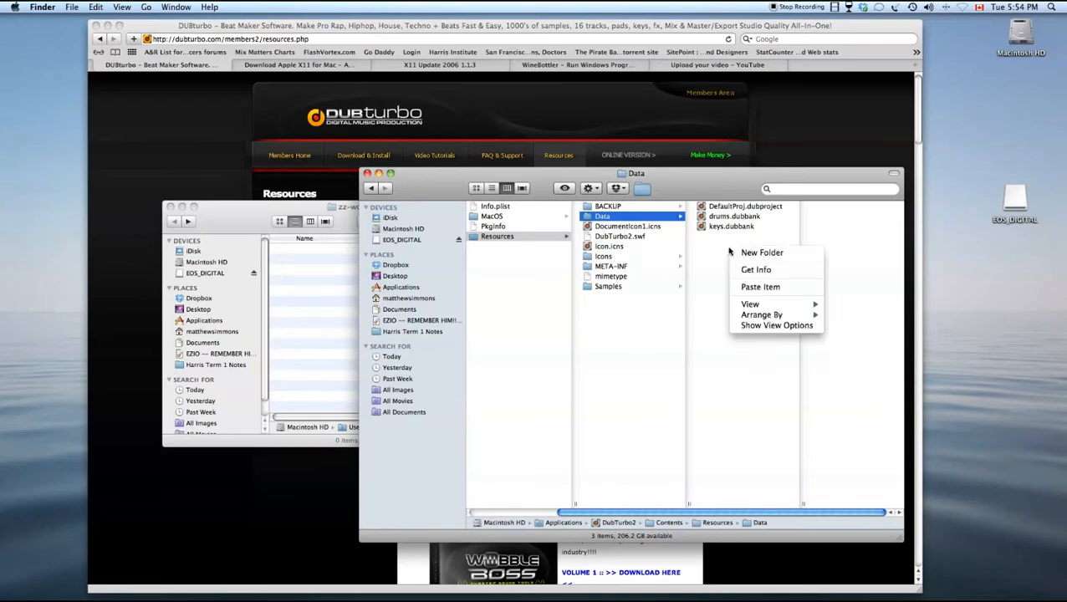
click(756, 287)
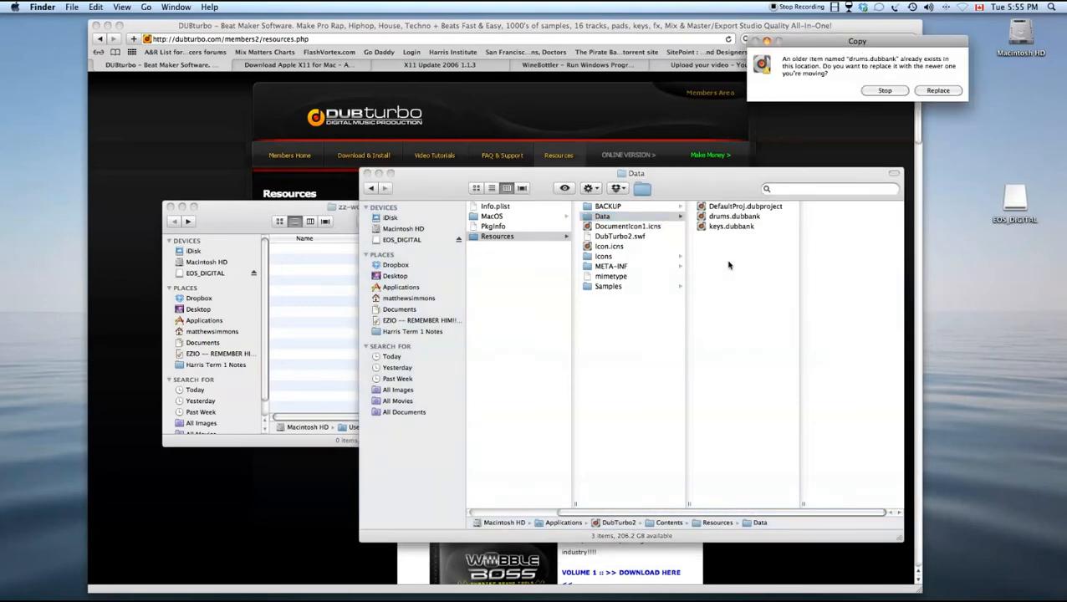
click(945, 92)
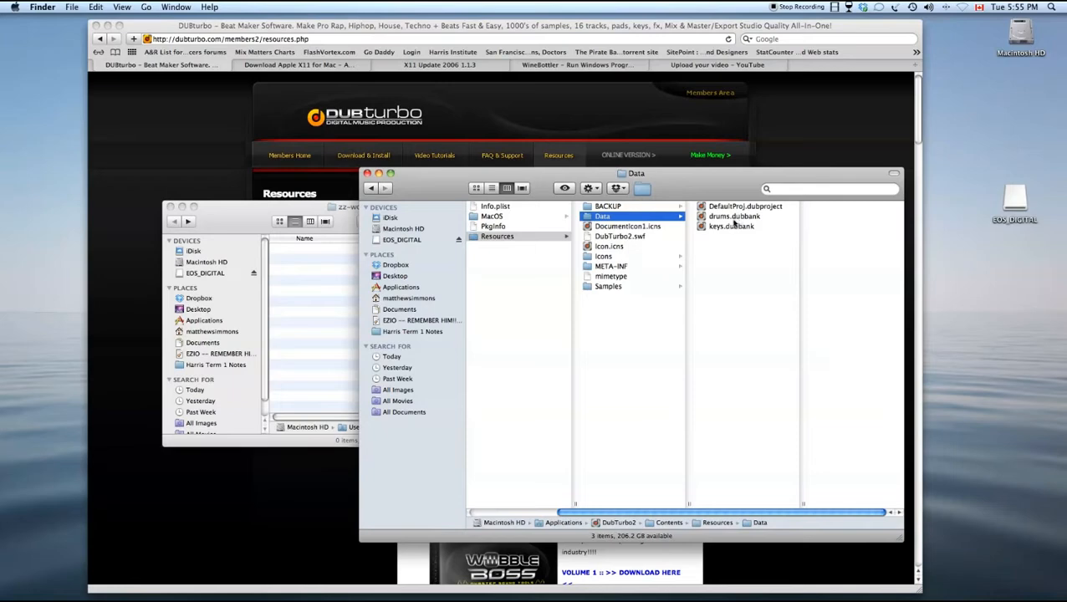
- Delete the drums.dubbank file from the Samples folder
click(615, 287)
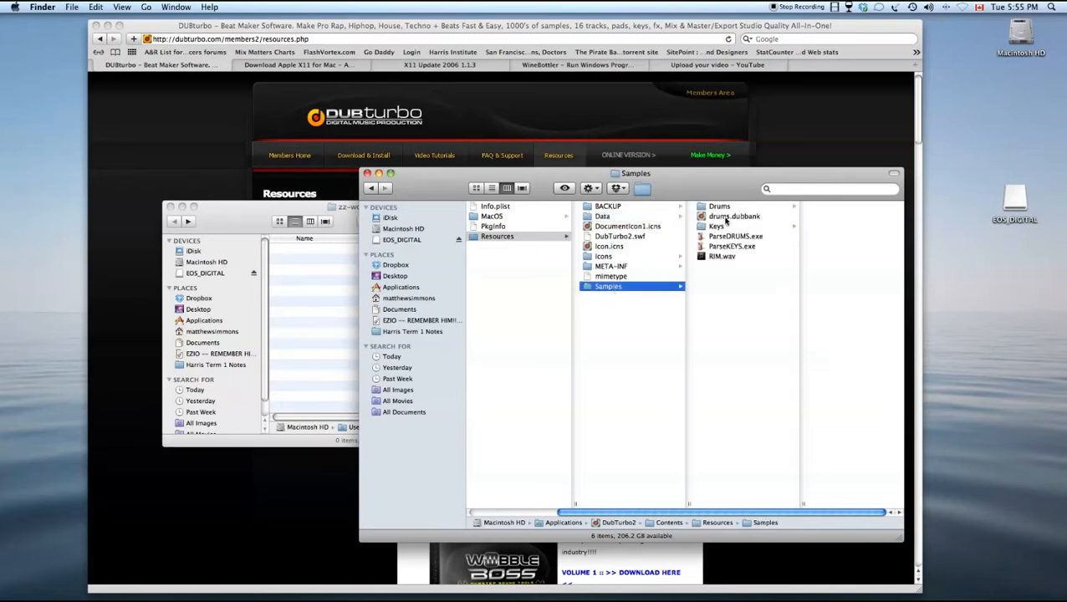
click(717, 218)
right_click(708, 219)
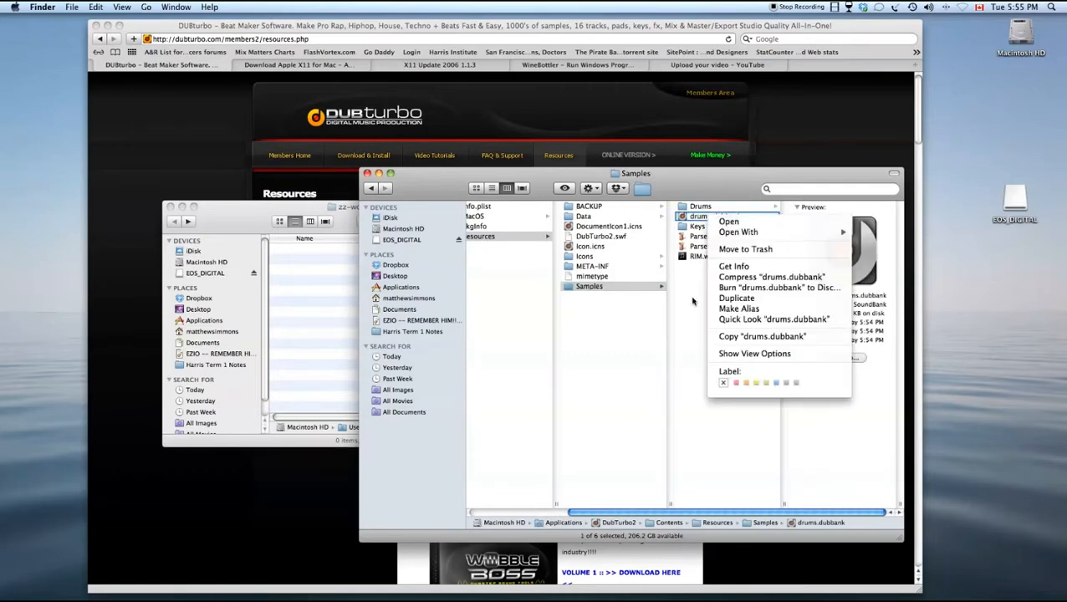
click(708, 217)
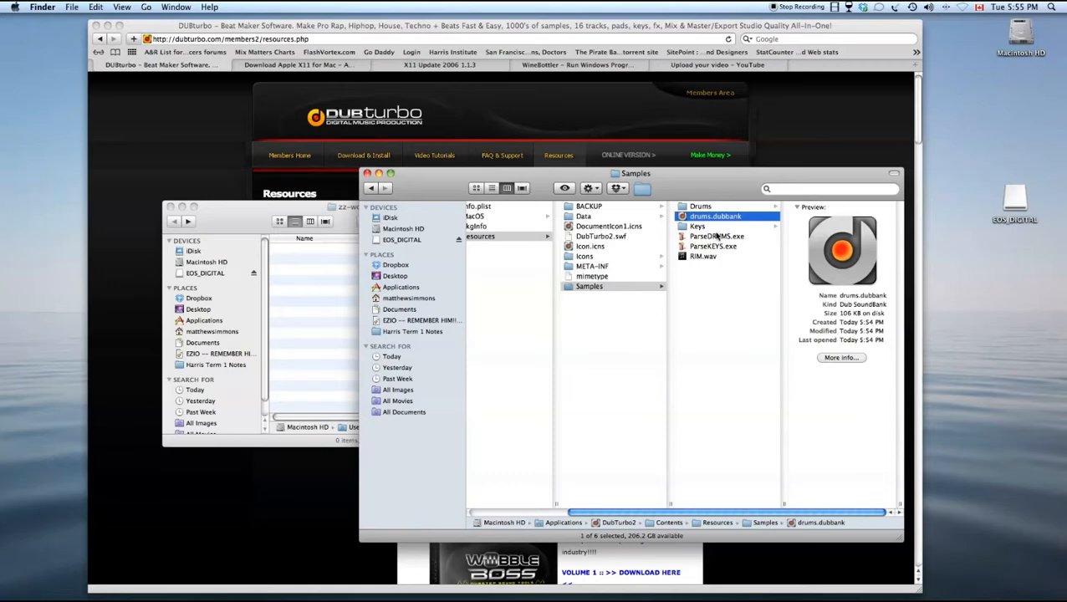
key(super+BackSpace)
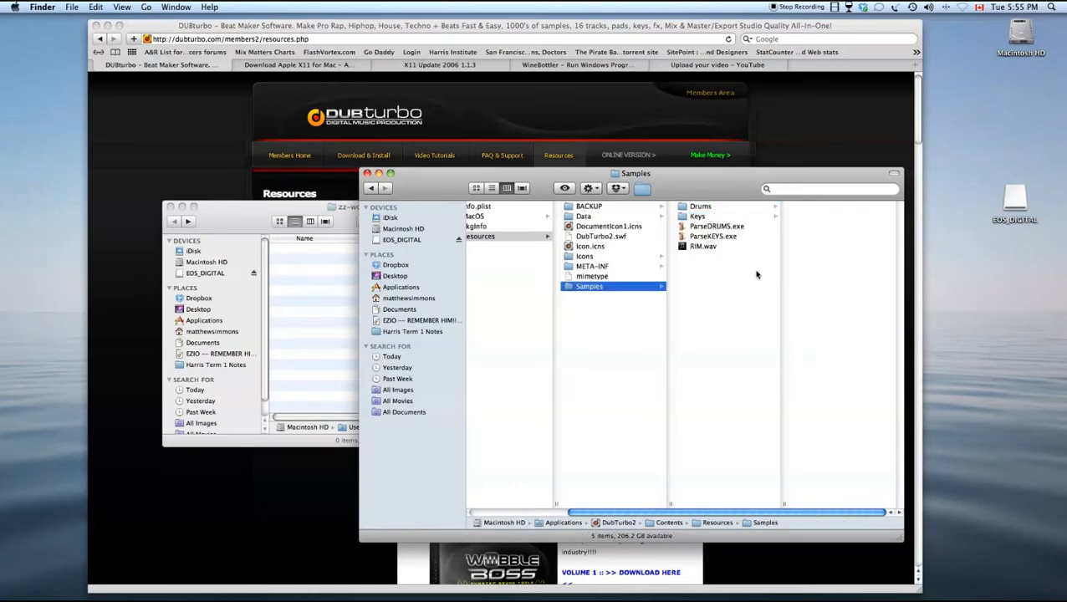
- Run ParseKEYS.exe from the Samples folder directly in Wine and return to the Samples folder
double_click(708, 237)
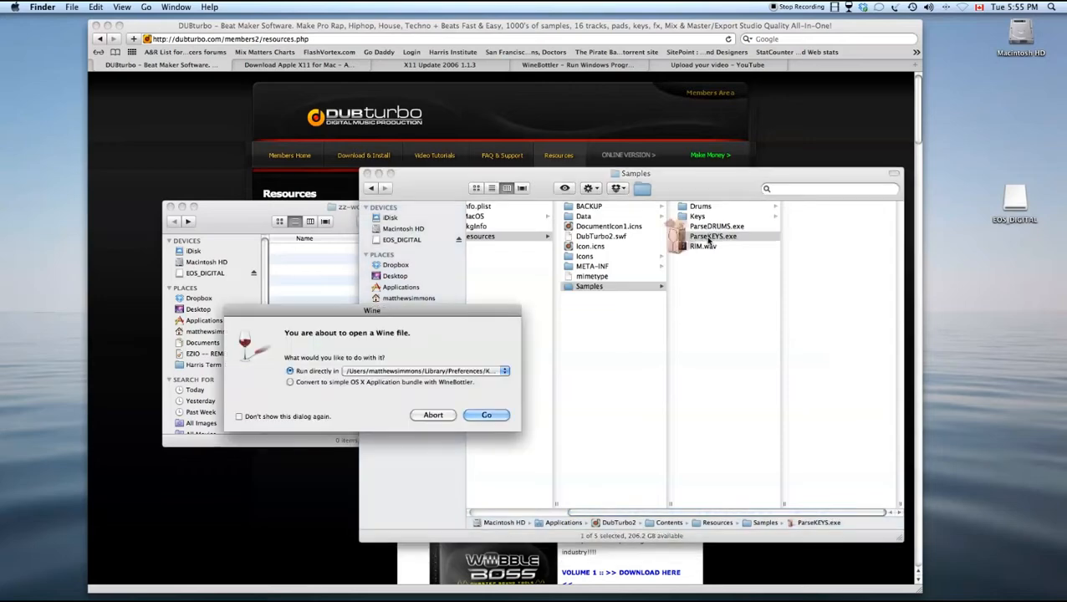
click(486, 417)
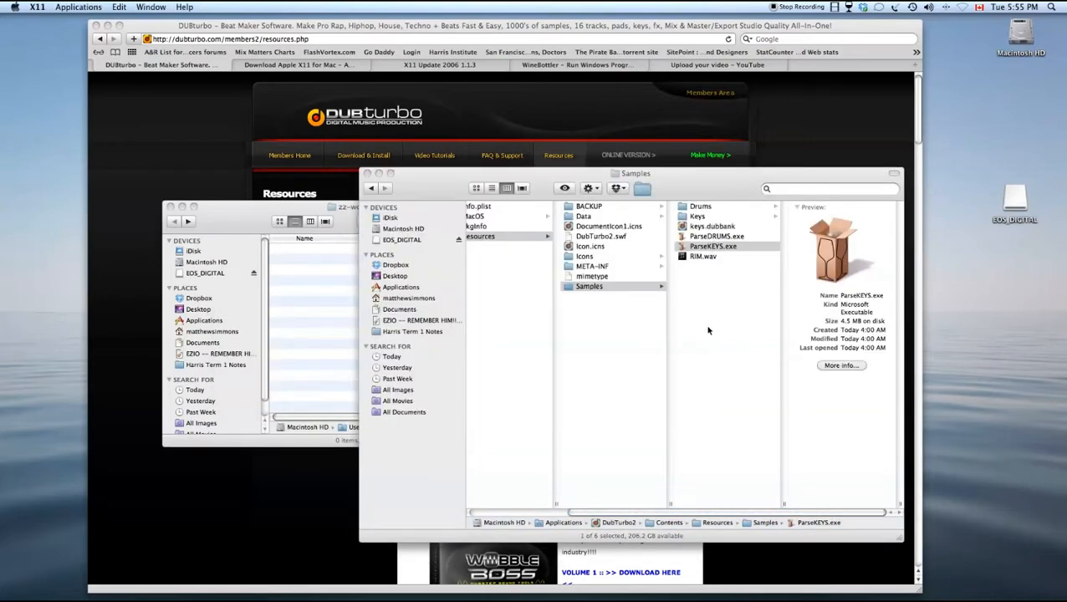
click(708, 227)
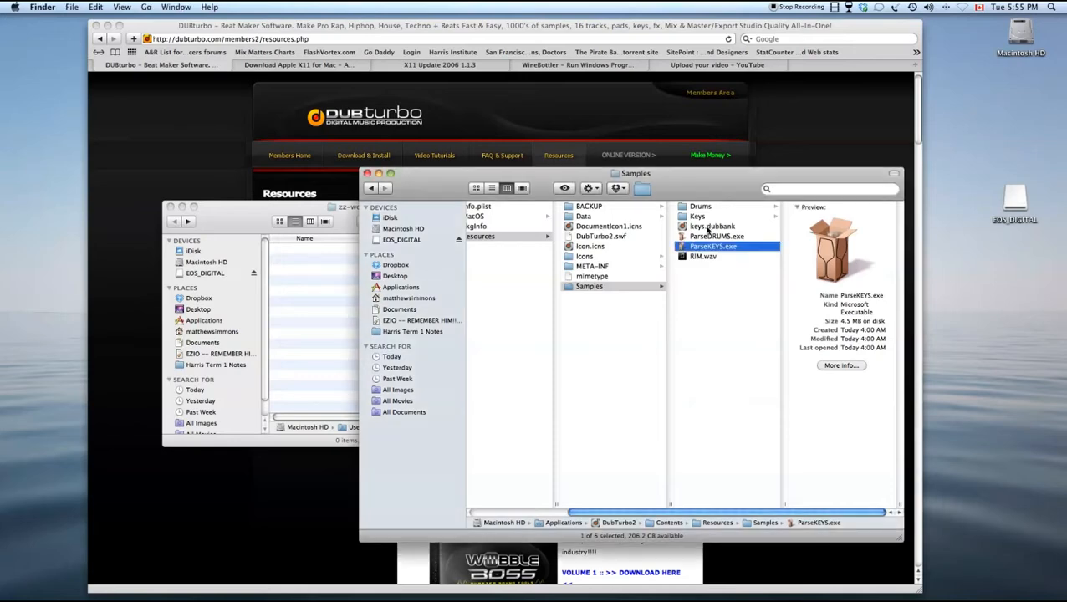
- Copy keys.dubbank from the Samples folder into the Data folder, replacing the older keys.dubbank there
right_click(709, 227)
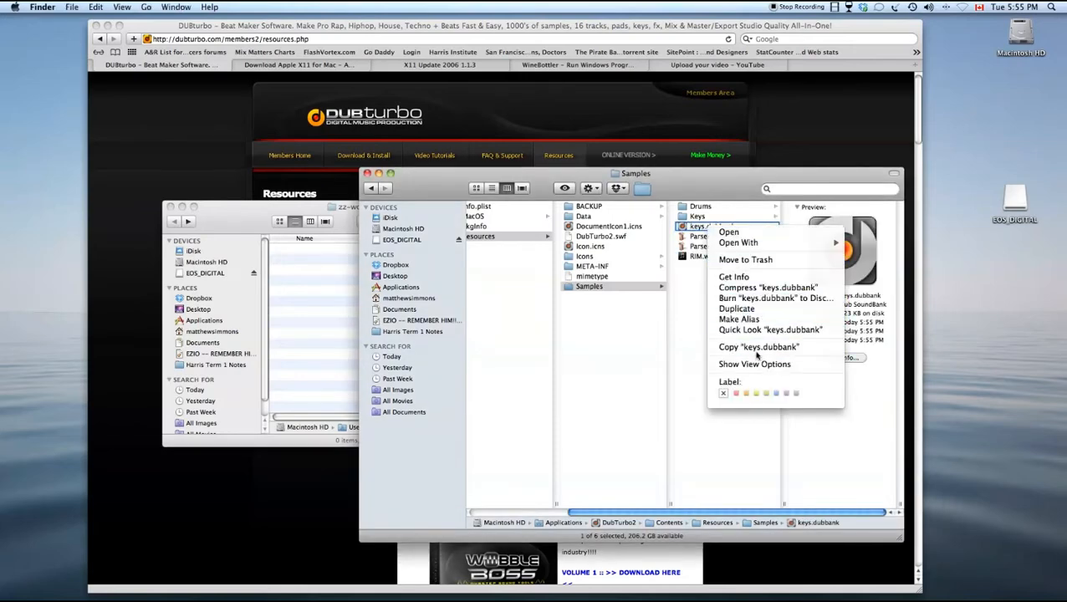
click(755, 348)
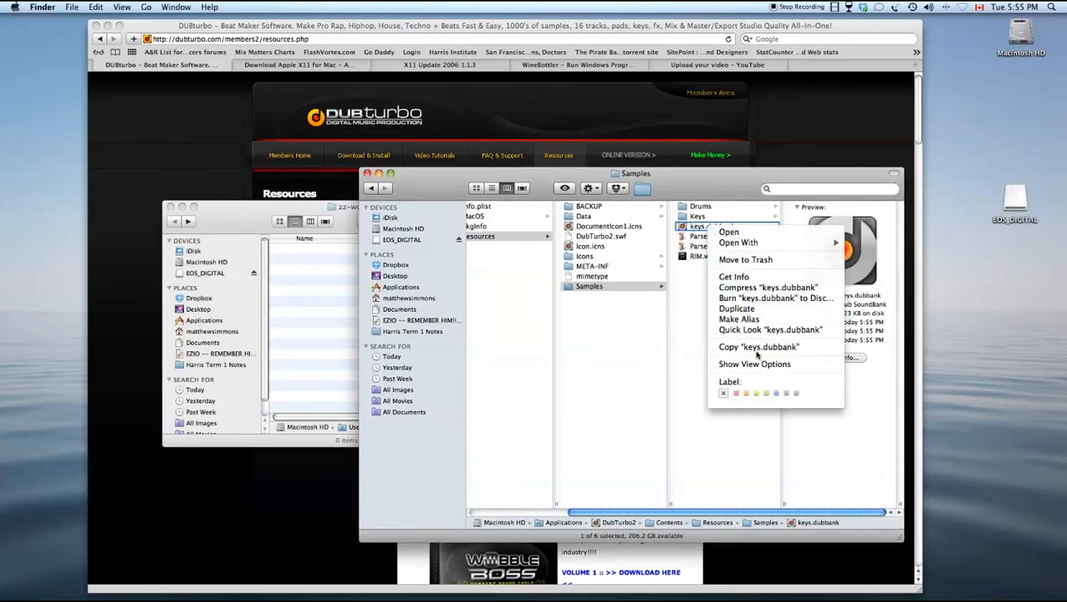
click(584, 217)
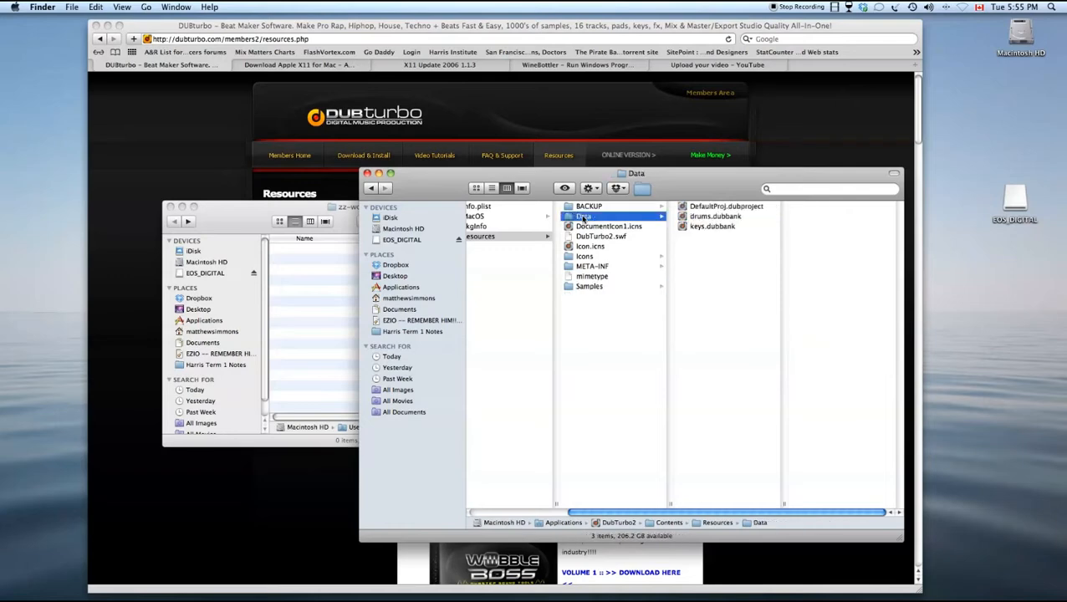
right_click(702, 244)
click(744, 285)
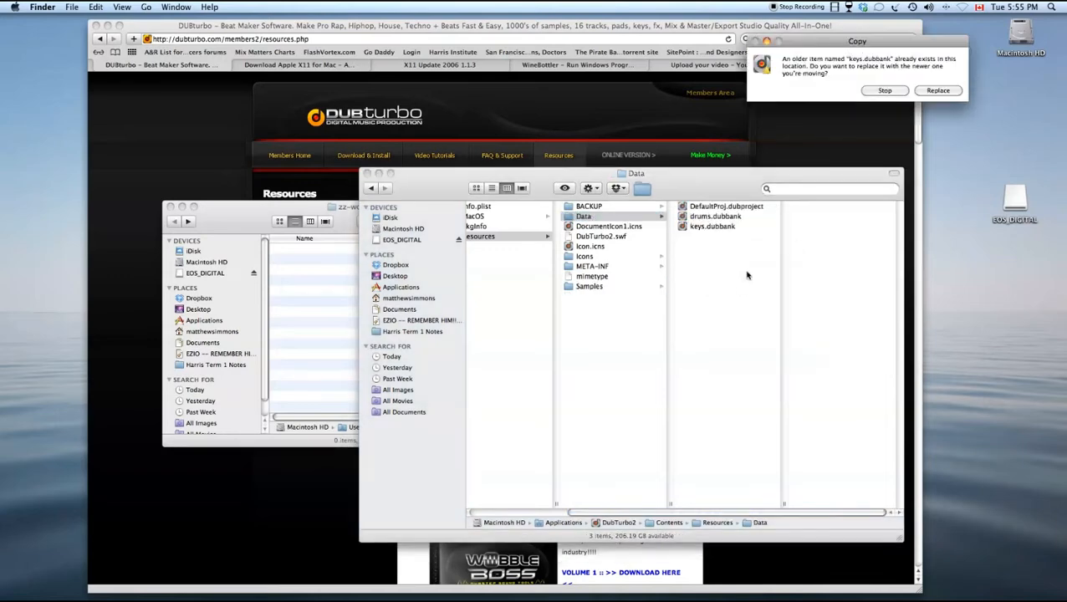
click(936, 91)
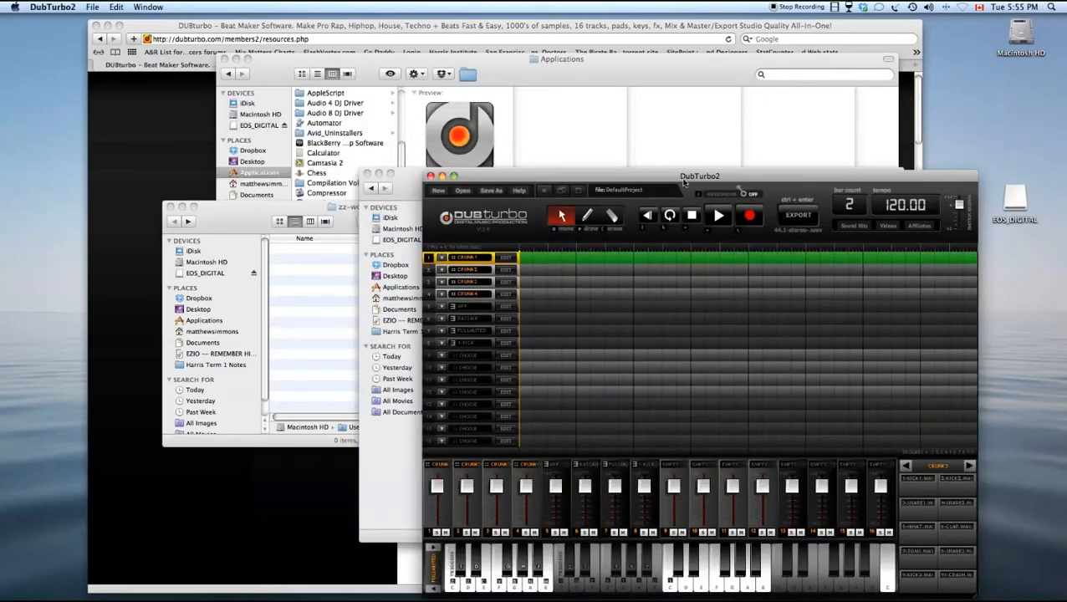
- Reposition the DubTurbo2 window, bring the Finder window with the Data folder forward, and move it clear of the DubTurbo2 toolbar
drag(684, 182, 519, 95)
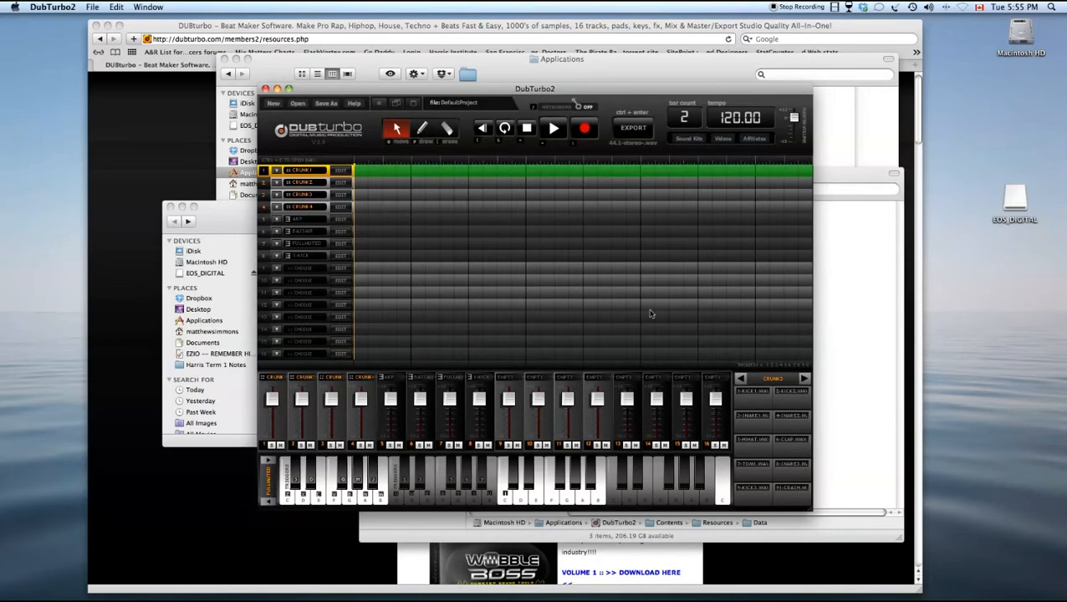
click(865, 350)
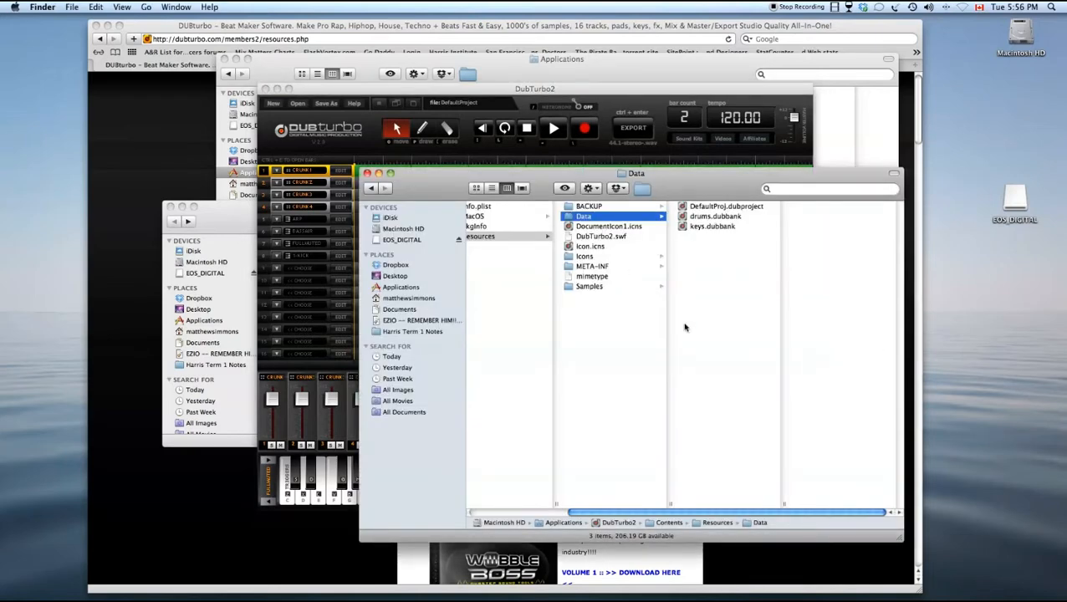
drag(485, 172, 508, 198)
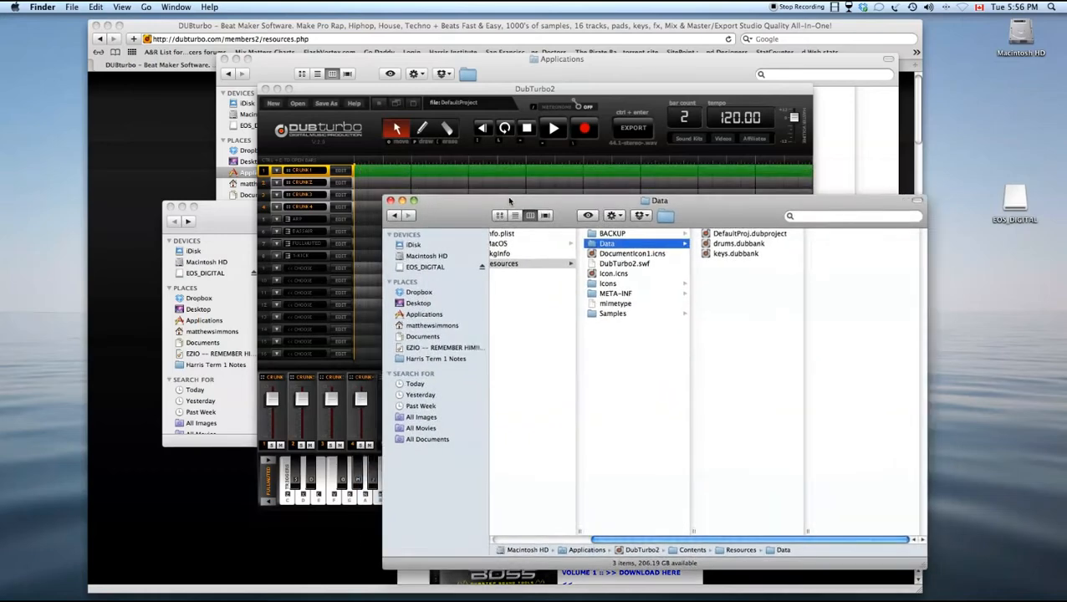
click(484, 178)
click(840, 343)
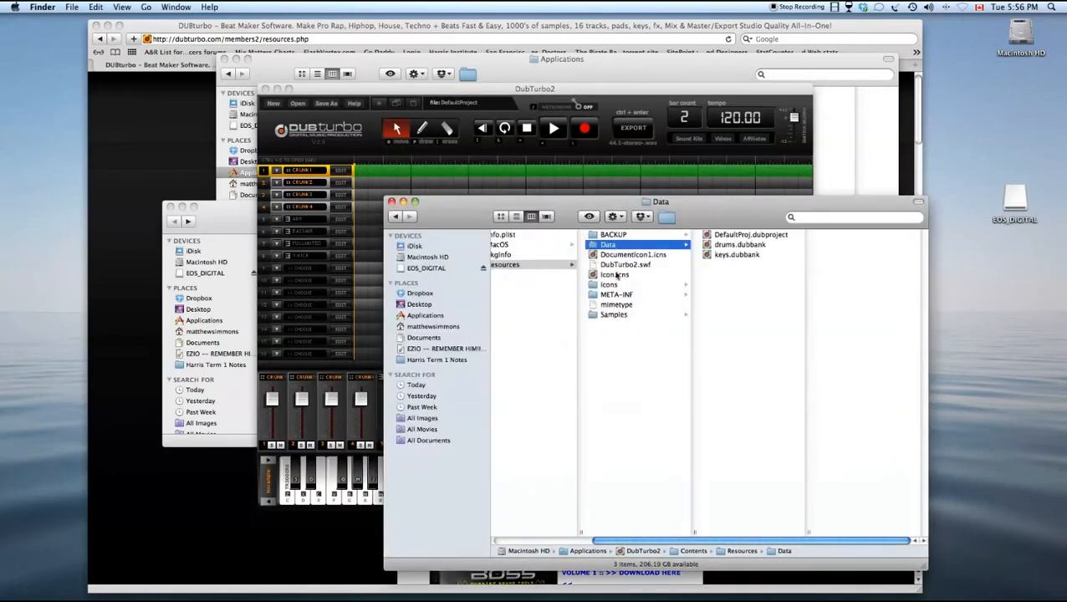
- Check the zz-KEYS-wubs folder in Keys and the zz-wubwub folders in Drums, and look at the BACKUP folder in Resources
click(613, 235)
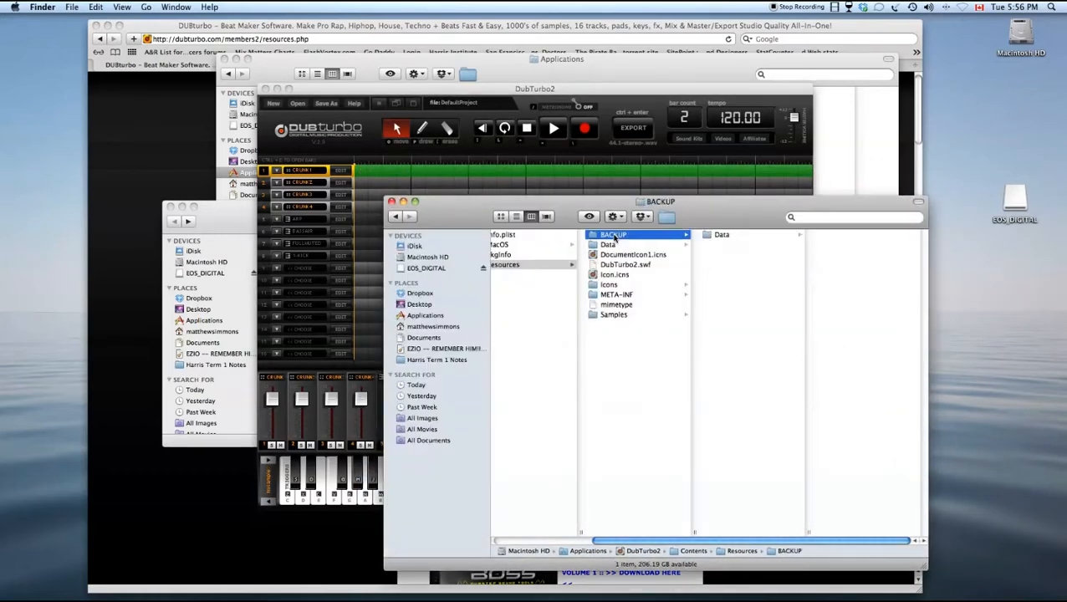
click(617, 316)
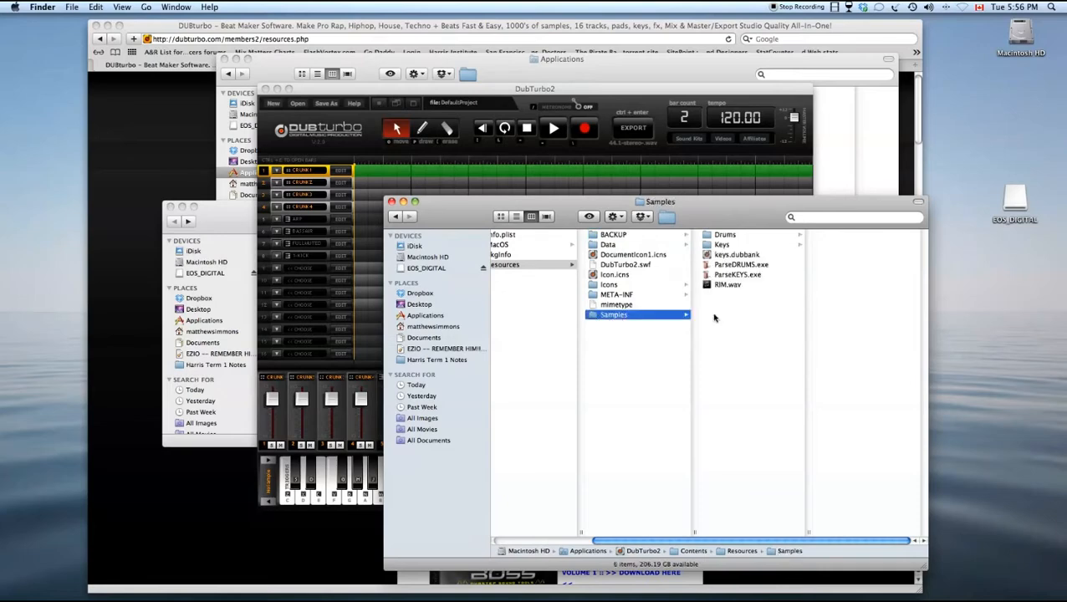
click(717, 245)
scroll(840, 376, down, 10)
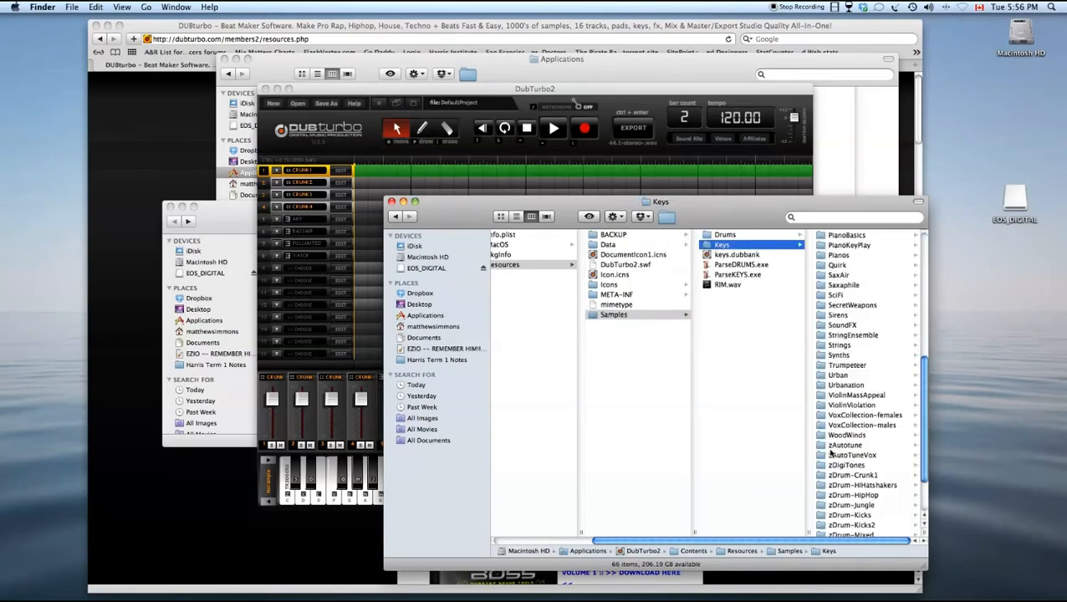
click(846, 531)
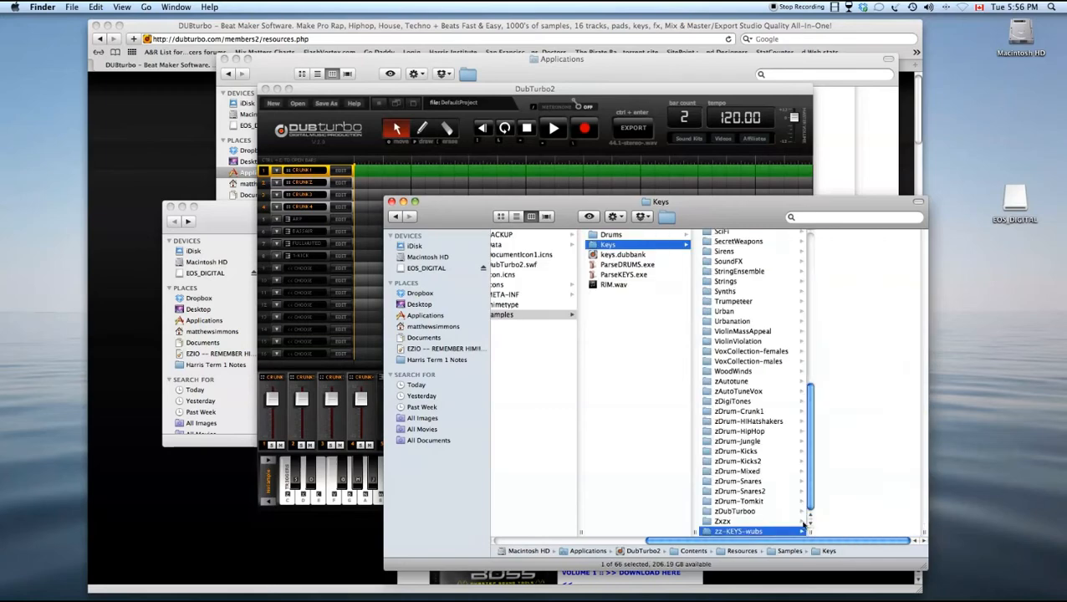
click(642, 236)
scroll(726, 432, down, 15)
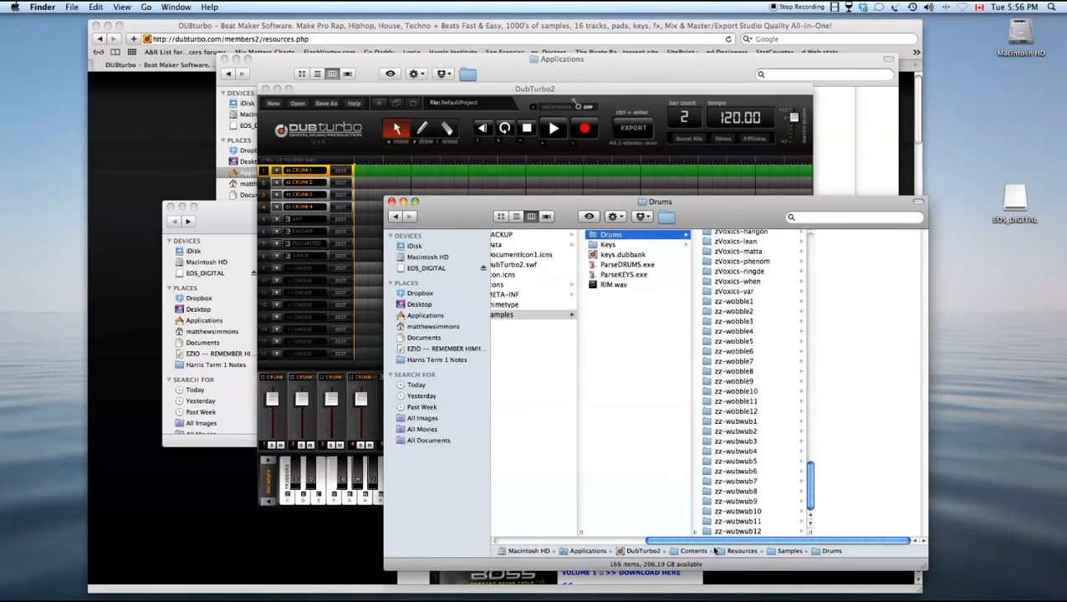
drag(715, 543, 639, 544)
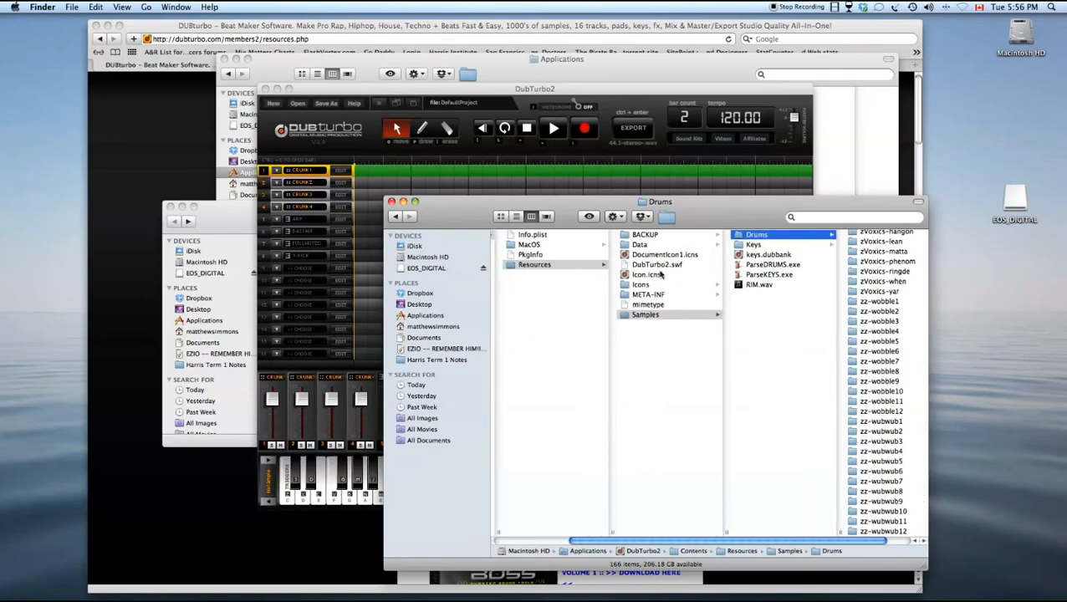
click(648, 235)
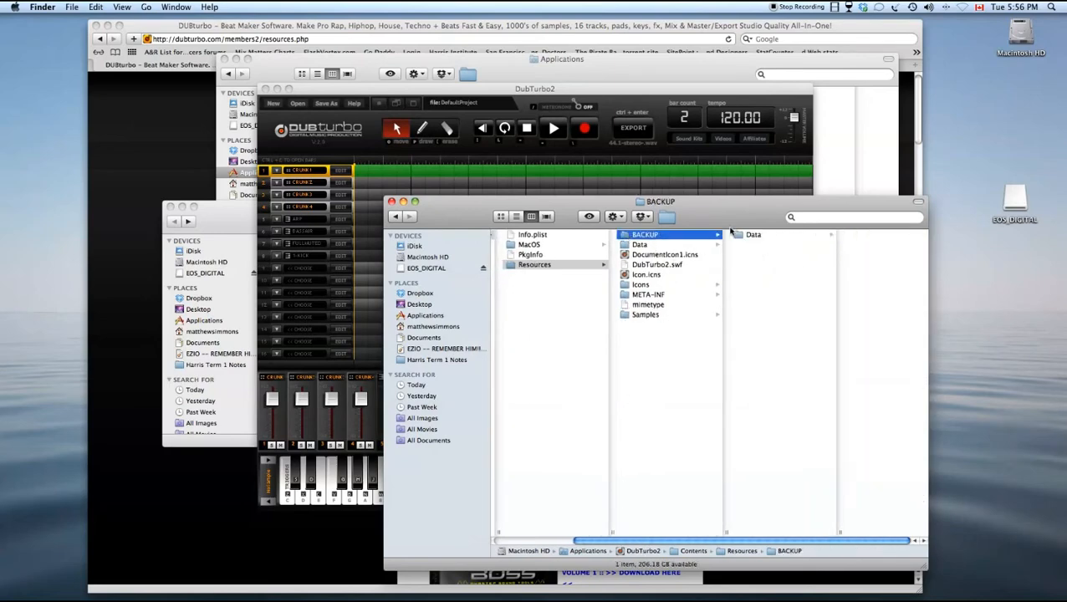
- Inspect the Data folder inside BACKUP, highlight its drums.dubbank and keys.dubbank files, and return to the Resources level
click(753, 234)
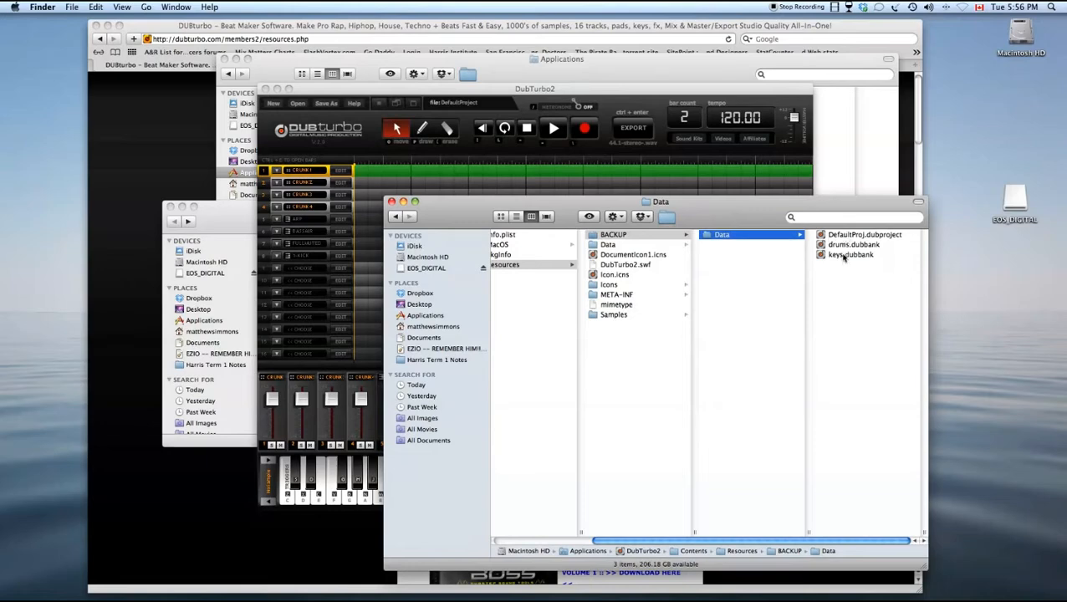
click(842, 245)
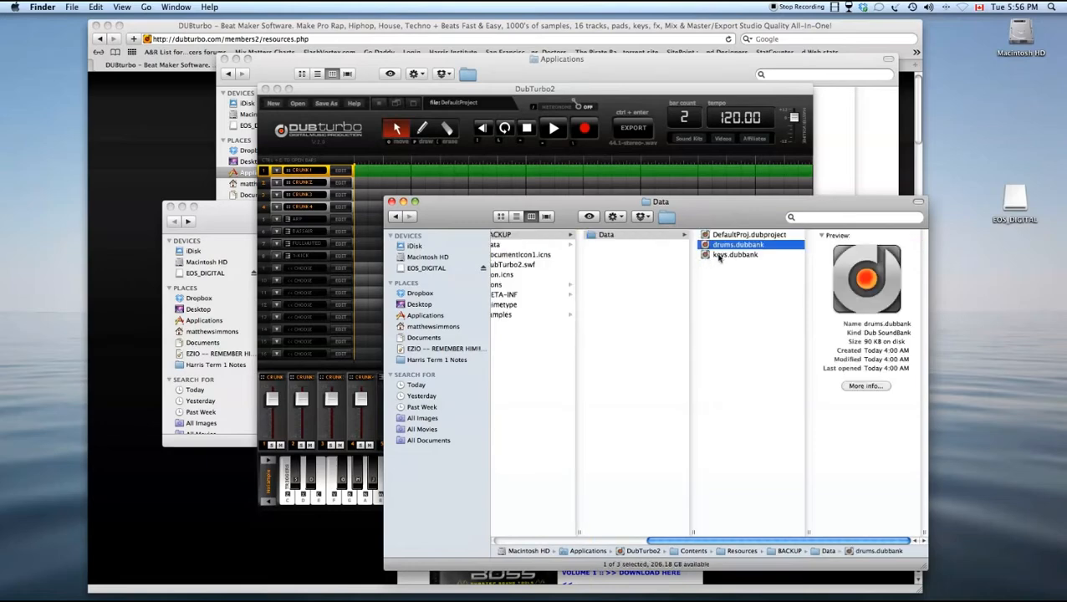
shift+click(717, 256)
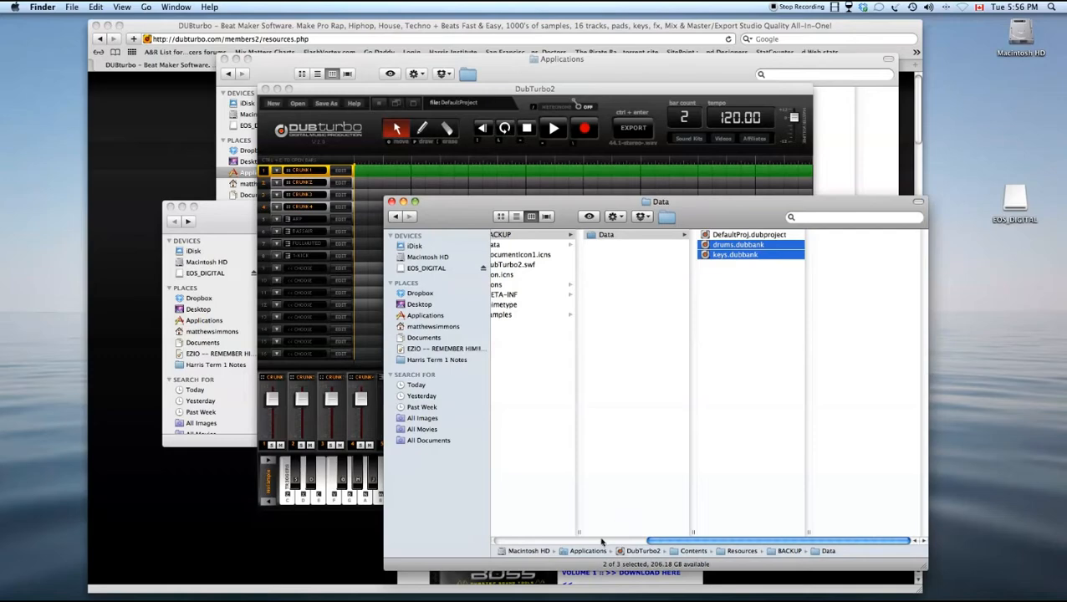
click(603, 540)
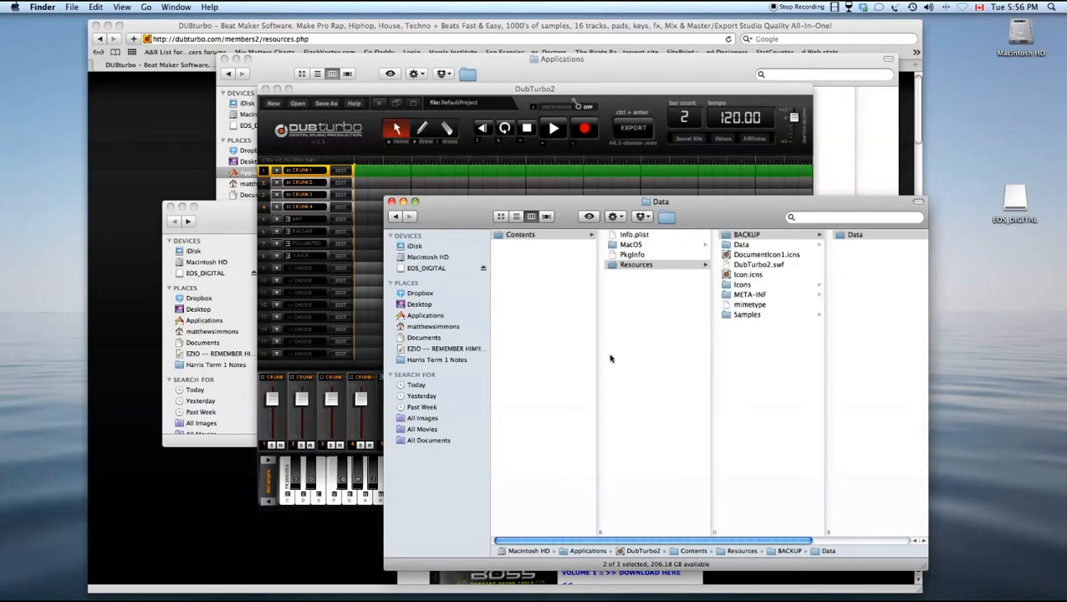
- Switch to DubTurbo2 and draw a two-bar pattern block on track 1 (CRUNK1)
click(545, 183)
click(586, 174)
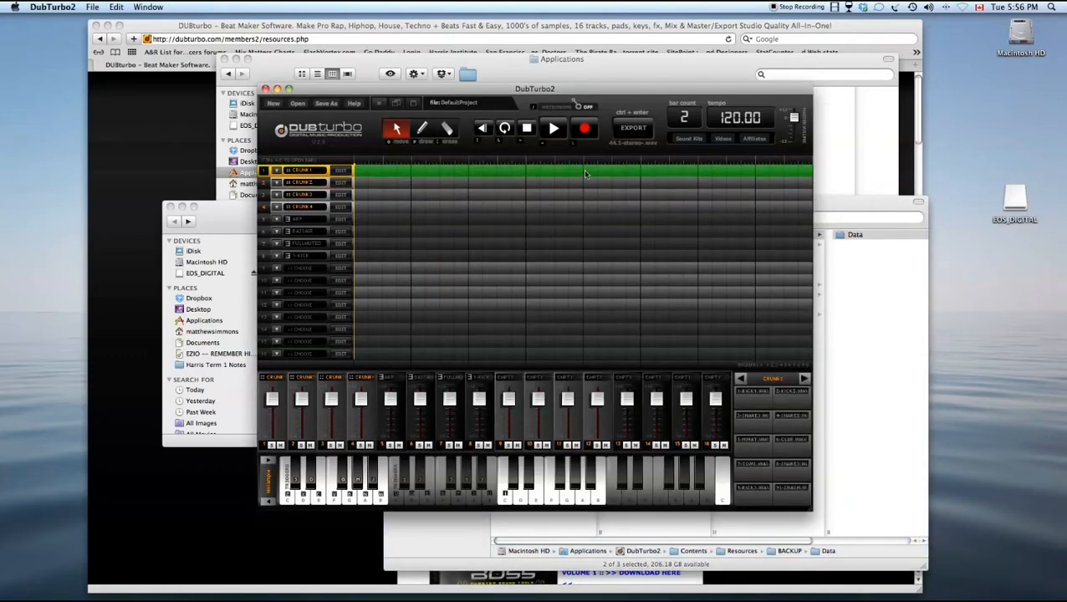
click(423, 128)
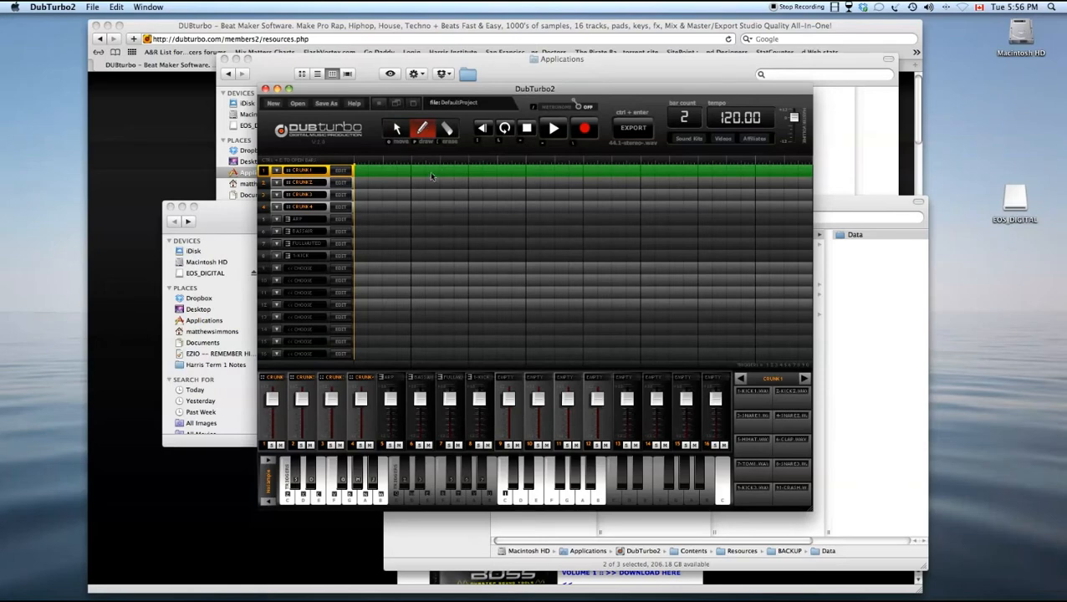
drag(432, 176, 808, 174)
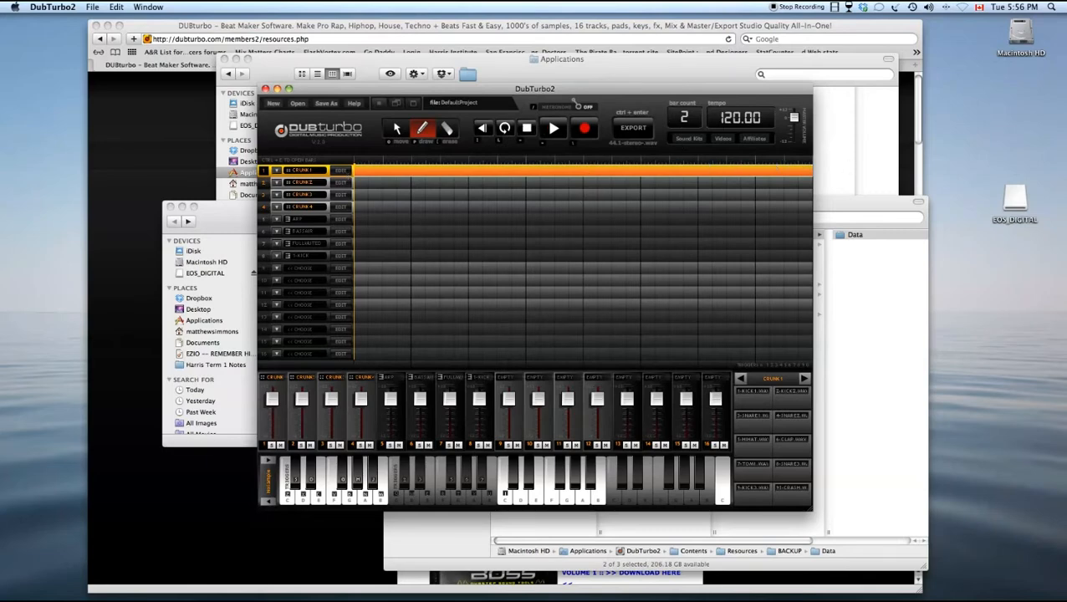
- Set the bar count to 4 and add a two-bar pattern block to track 2 (CRUNK2)
double_click(683, 117)
text(4)
key(Return)
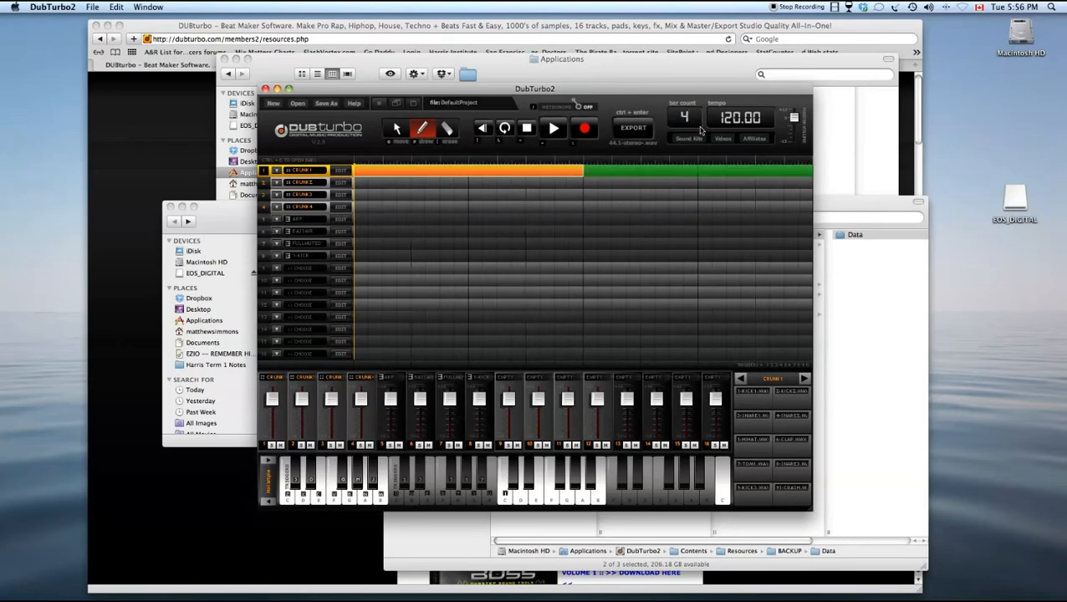
click(420, 131)
click(422, 182)
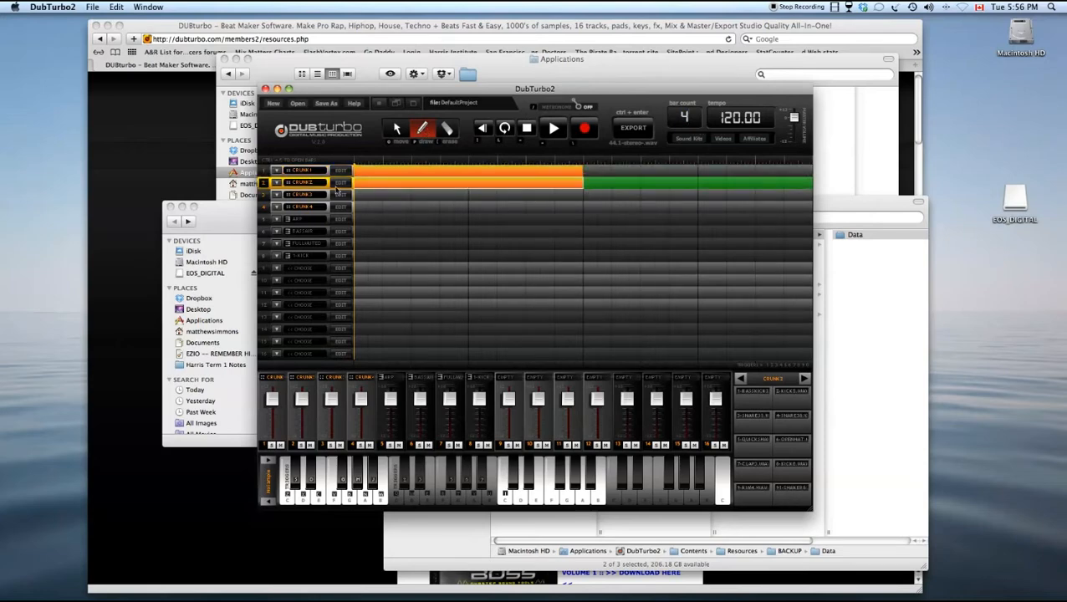
- Assign the ZZ-WUBWUB11 kit to track 2 in the drum editor, audition a pad, and complete the edit
click(338, 184)
click(326, 176)
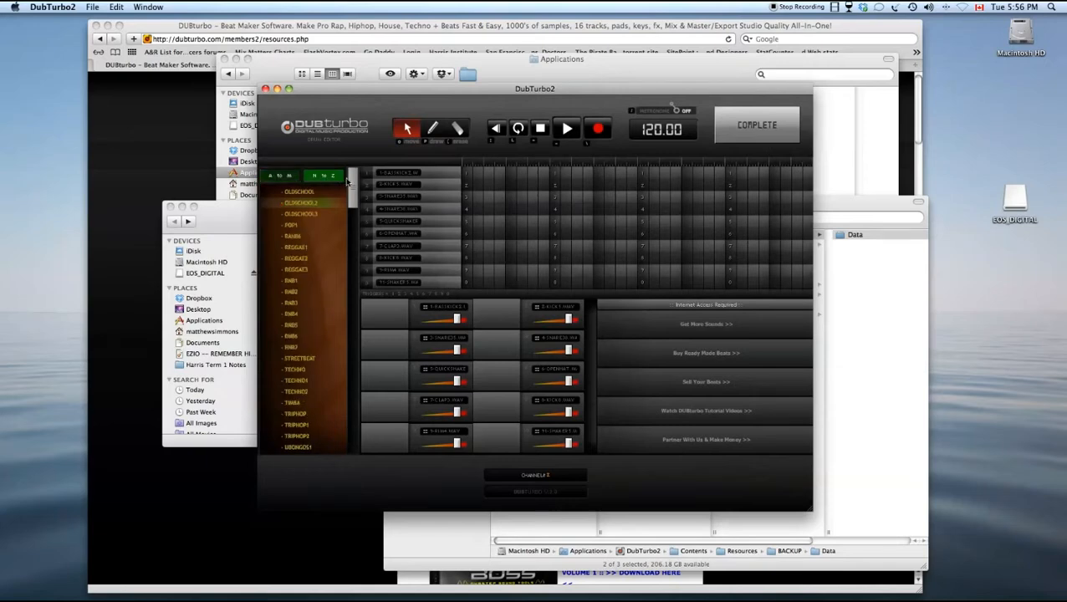
drag(354, 179, 363, 433)
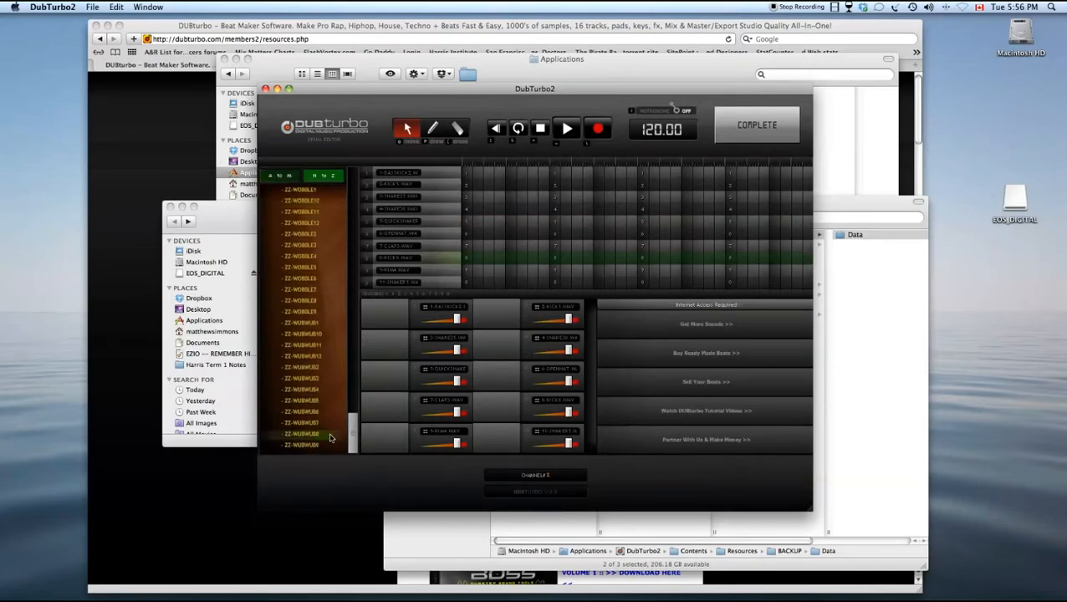
click(310, 345)
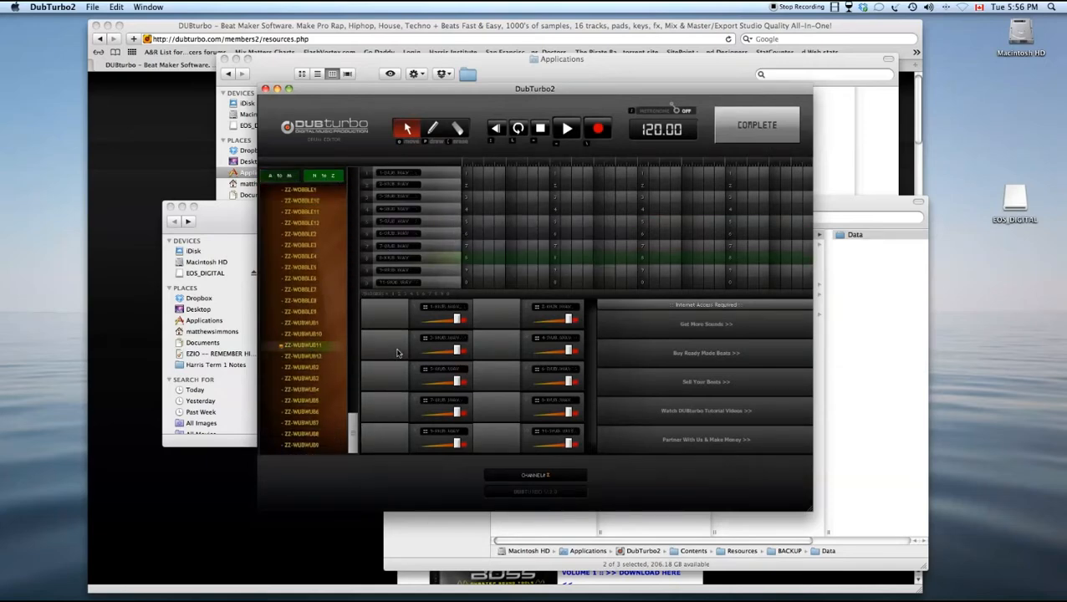
click(487, 387)
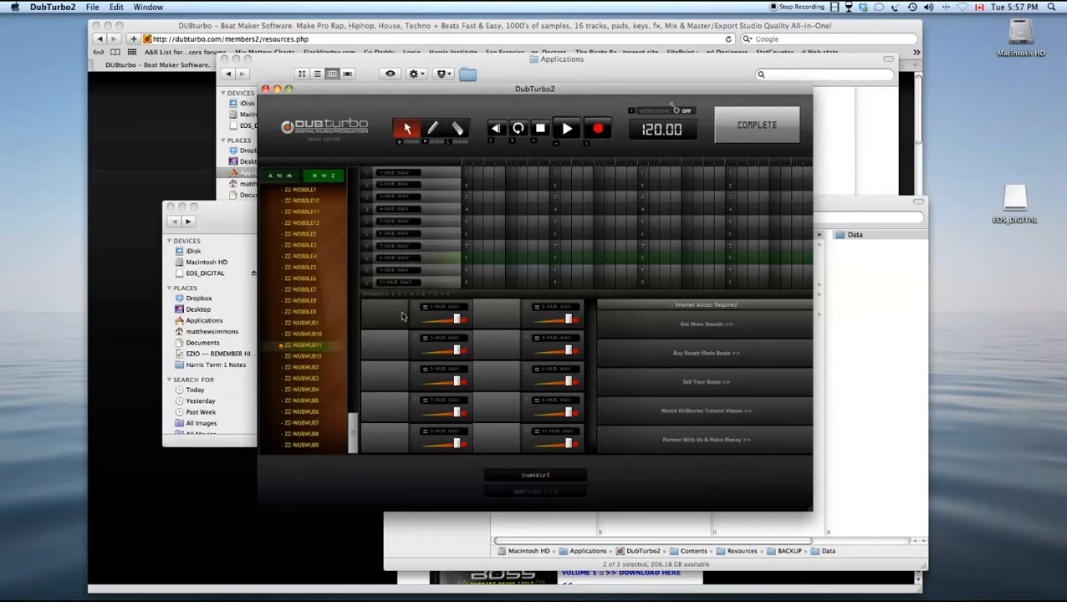
click(756, 125)
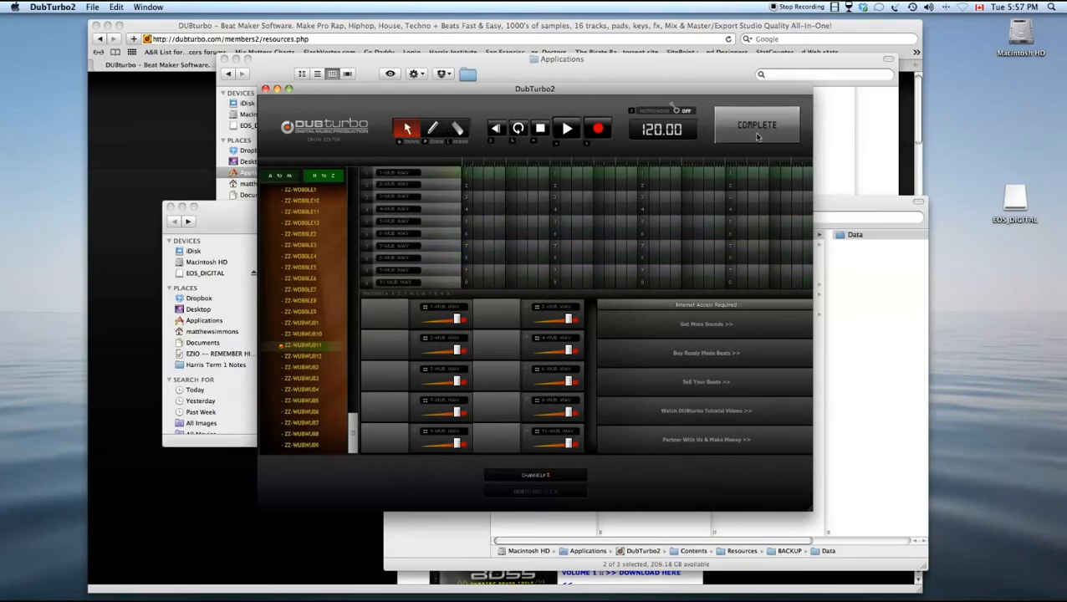
- Add a pattern block to track 5 and find the ZZ-KEYS-WUBS sounds in its key editor
click(430, 131)
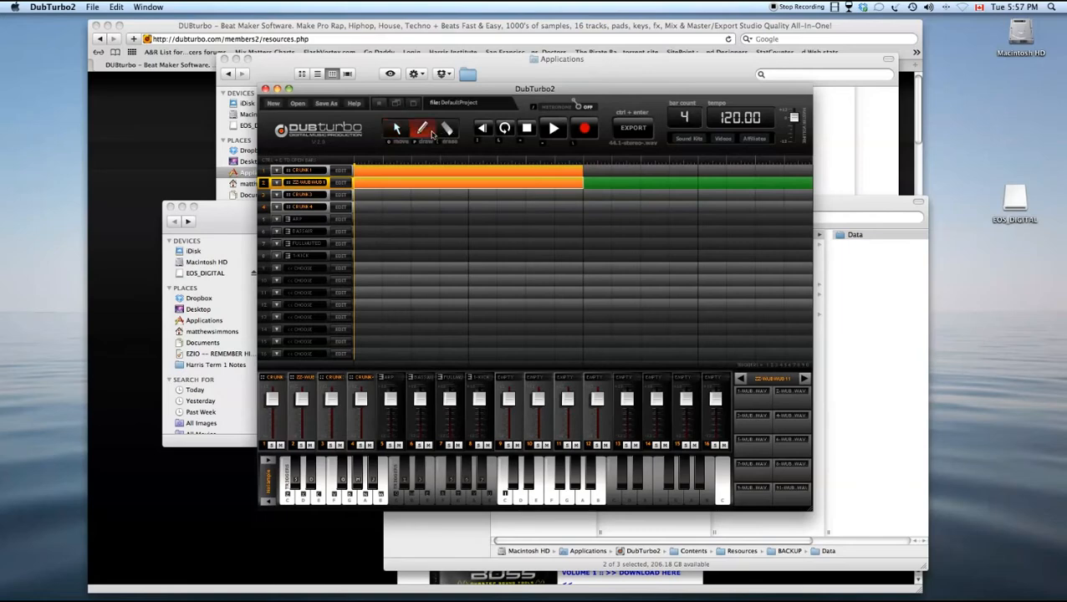
click(365, 223)
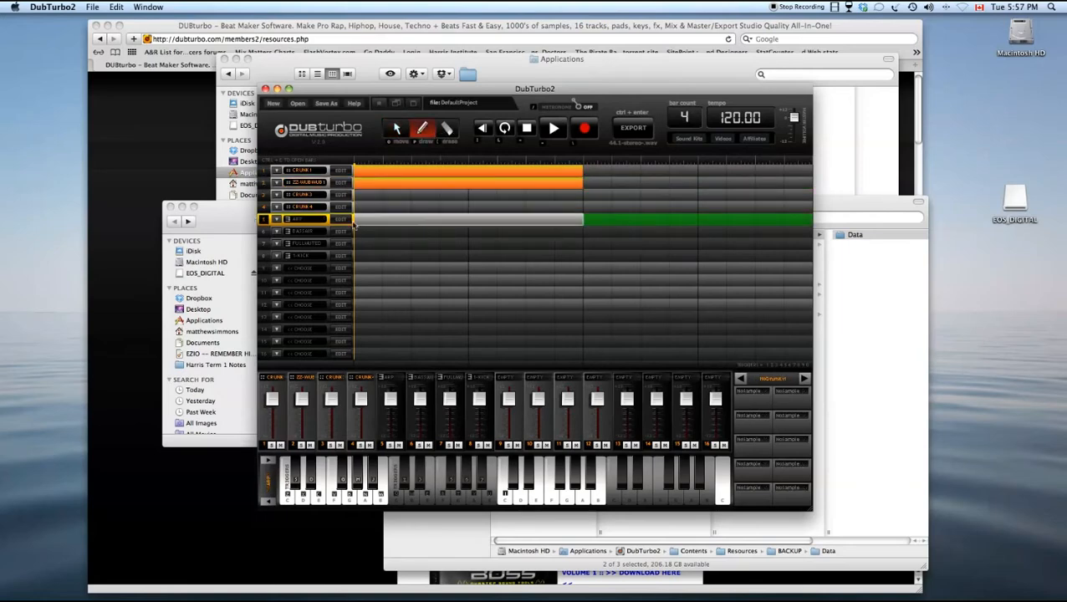
click(342, 220)
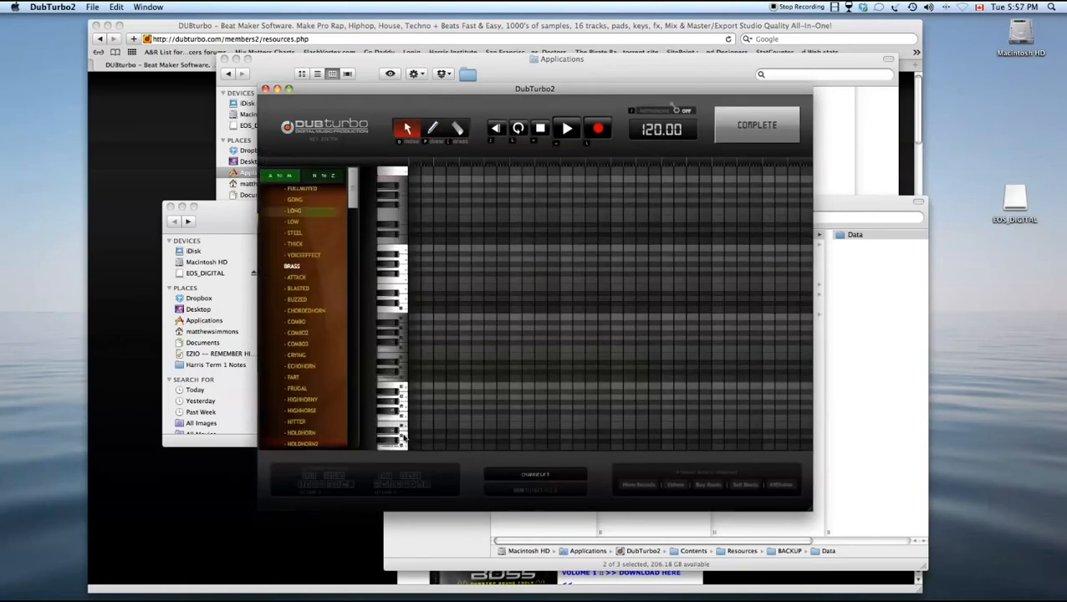
click(326, 176)
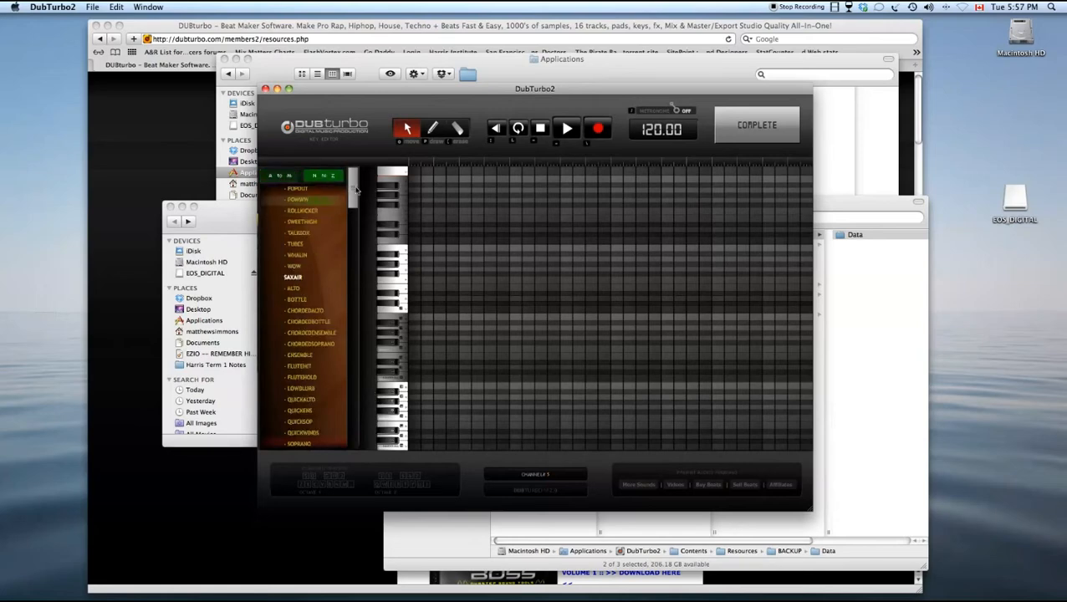
drag(355, 353, 355, 422)
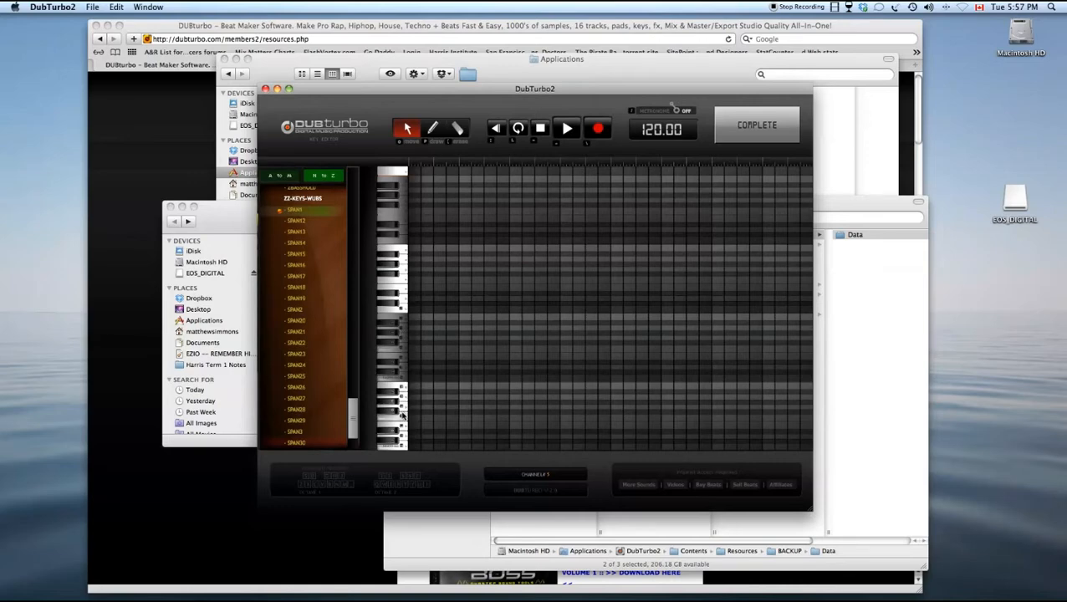
- Try the SPAN18 and SPAN27 sounds, assign SPAN3 to track 5, play a note, and complete the edit
click(314, 290)
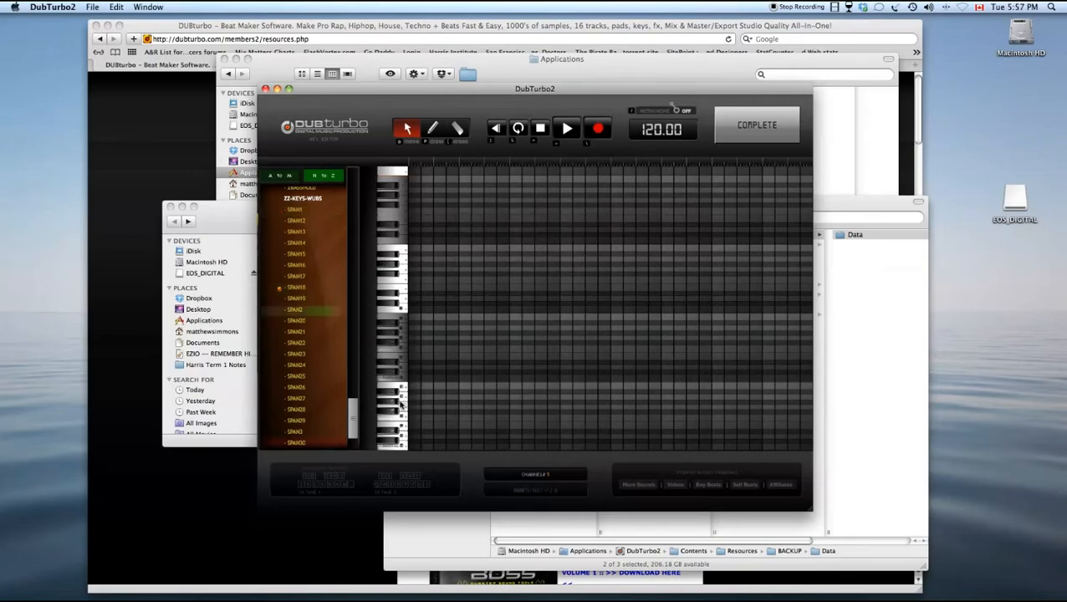
click(298, 399)
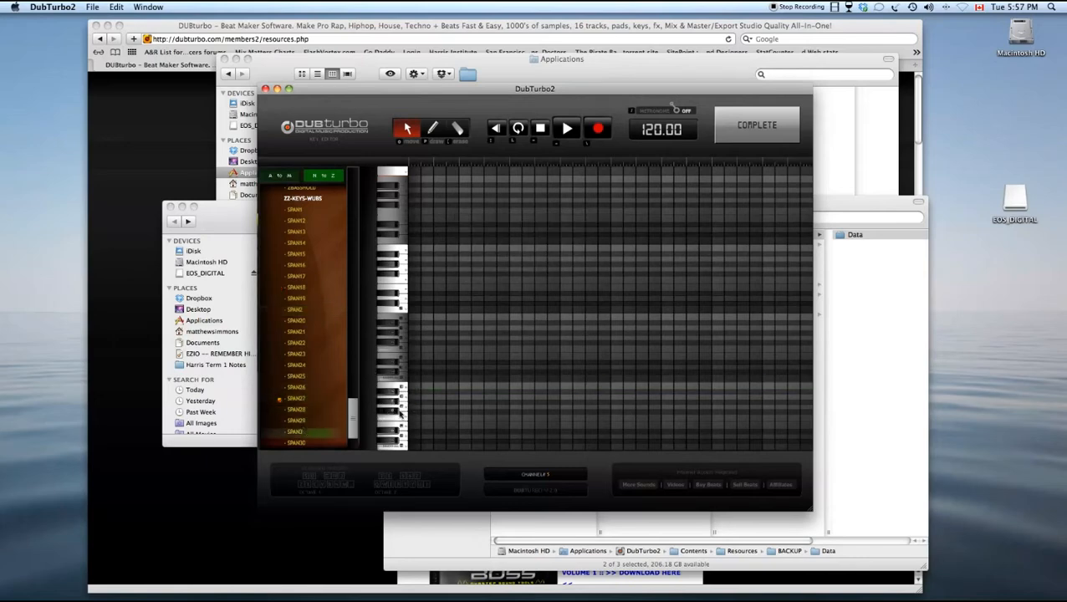
click(288, 433)
click(402, 387)
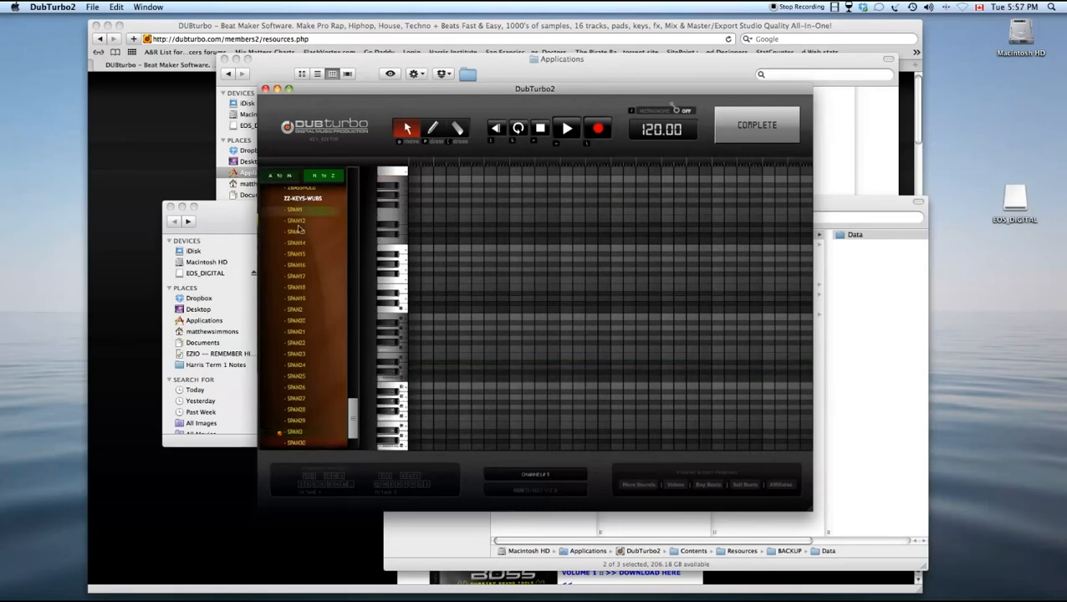
click(756, 124)
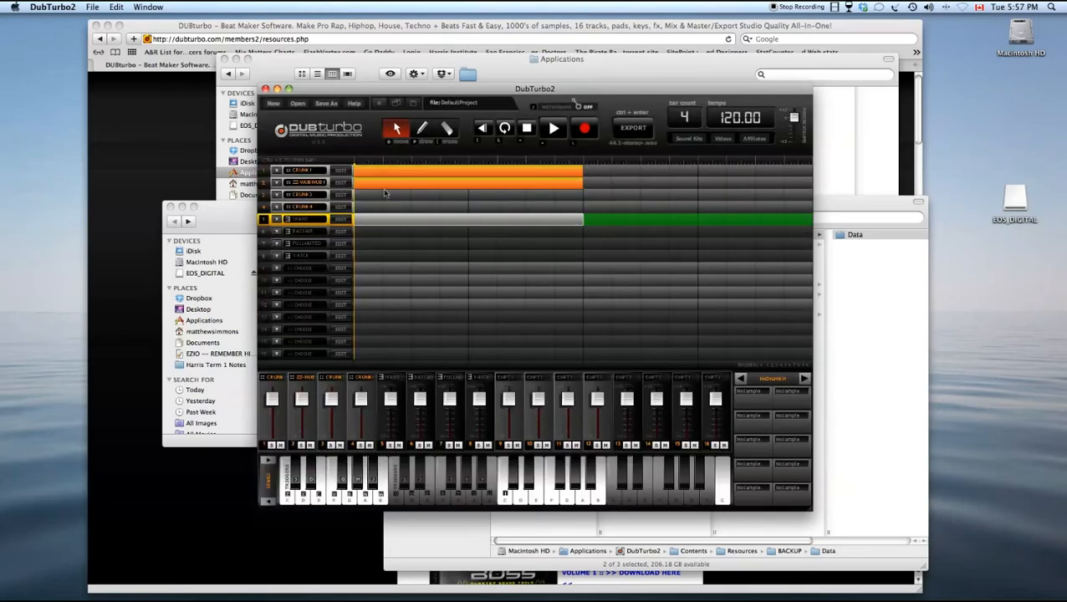
- View track 2's pattern in the drum editor, return to the arrangement, and reposition the DubTurbo2 window over the Finder windows
double_click(385, 189)
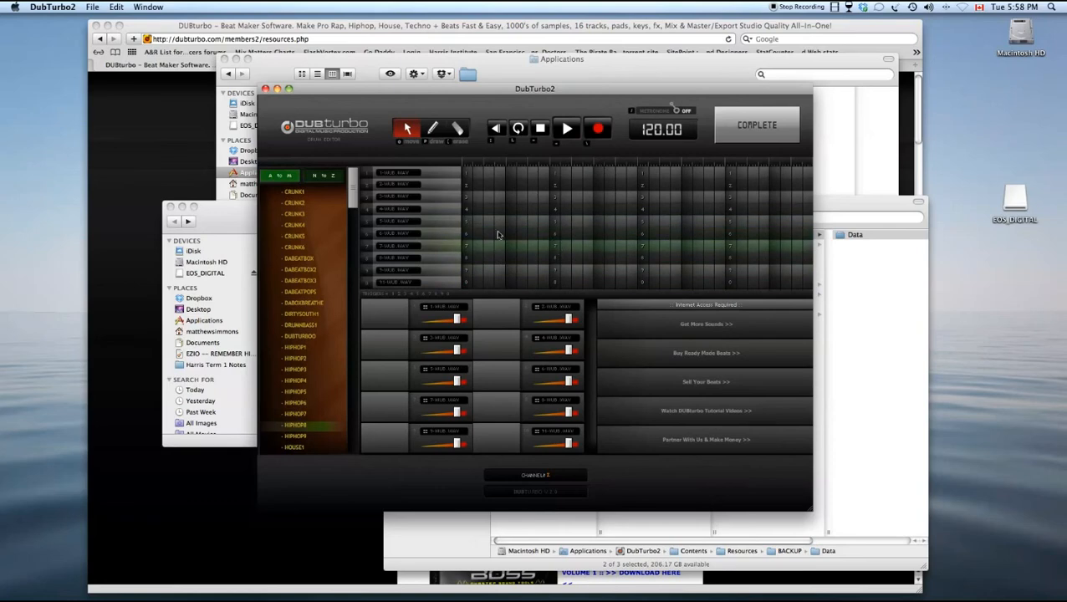
click(757, 125)
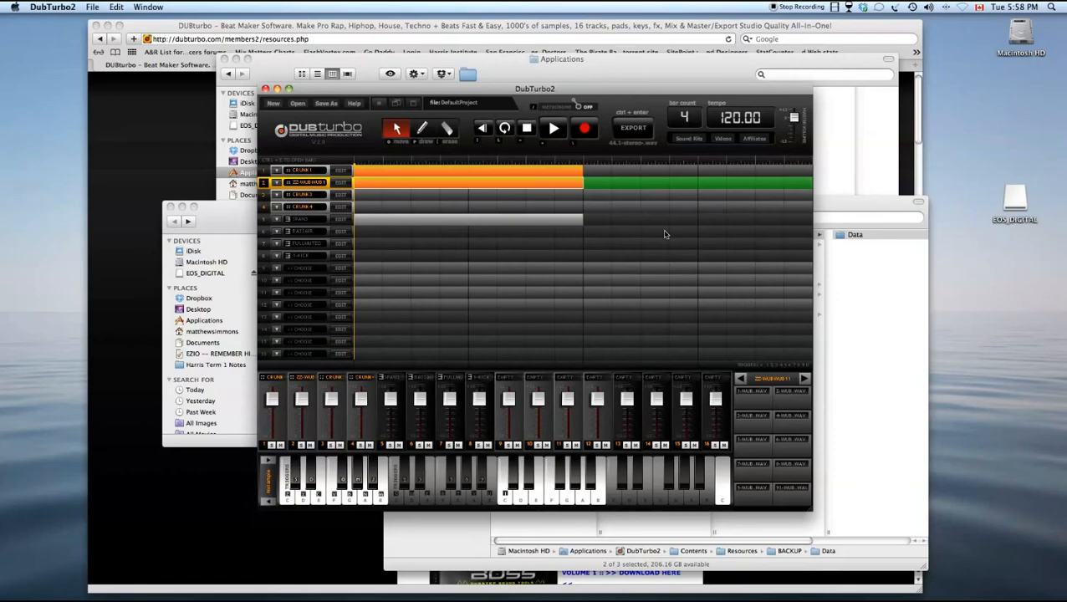
drag(624, 90, 557, 98)
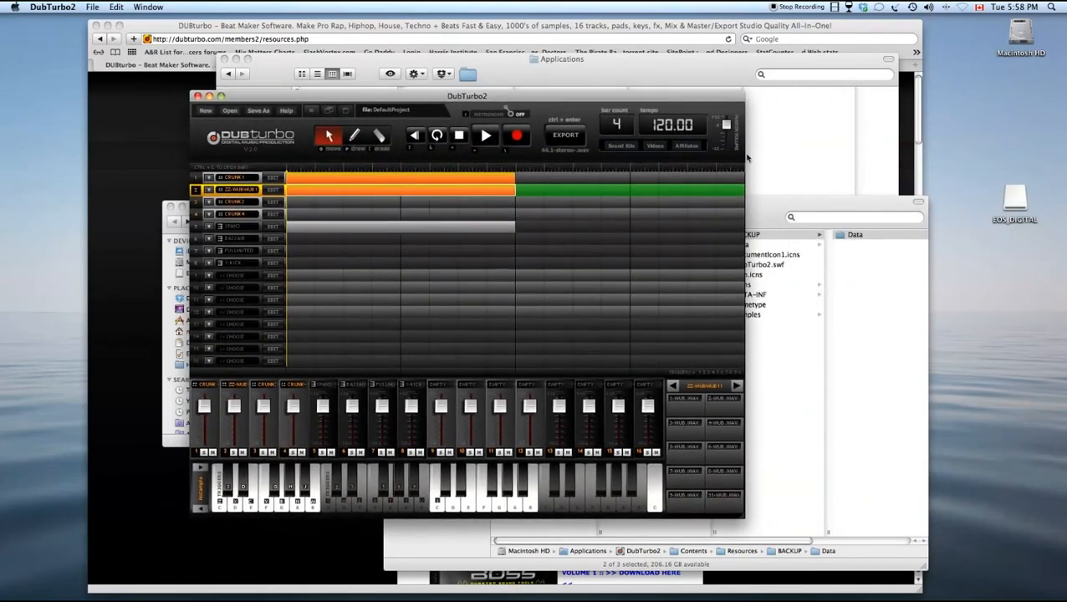
click(796, 202)
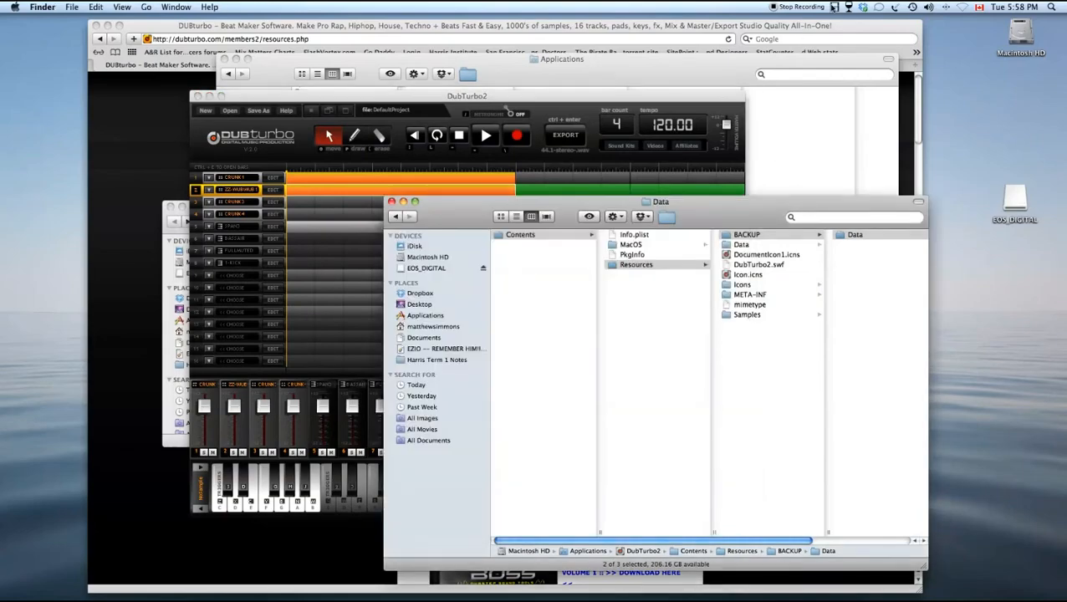
drag(608, 101, 642, 106)
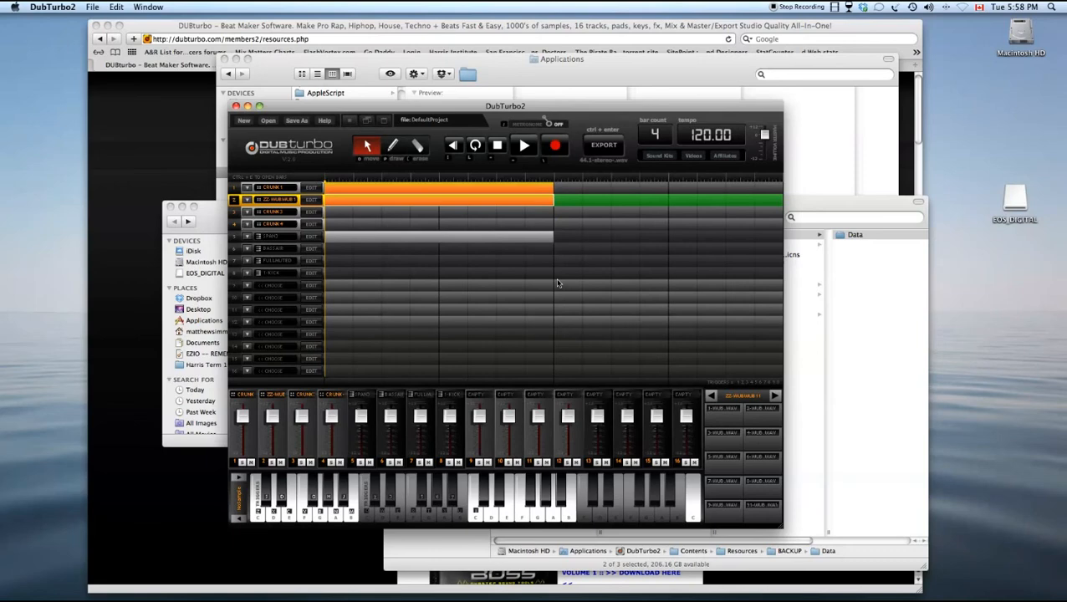
- Examine the Crunk3 kit in Drums and the Keys folder within Samples, and return to DubTurbo2 with track 7 selected
click(891, 291)
click(749, 312)
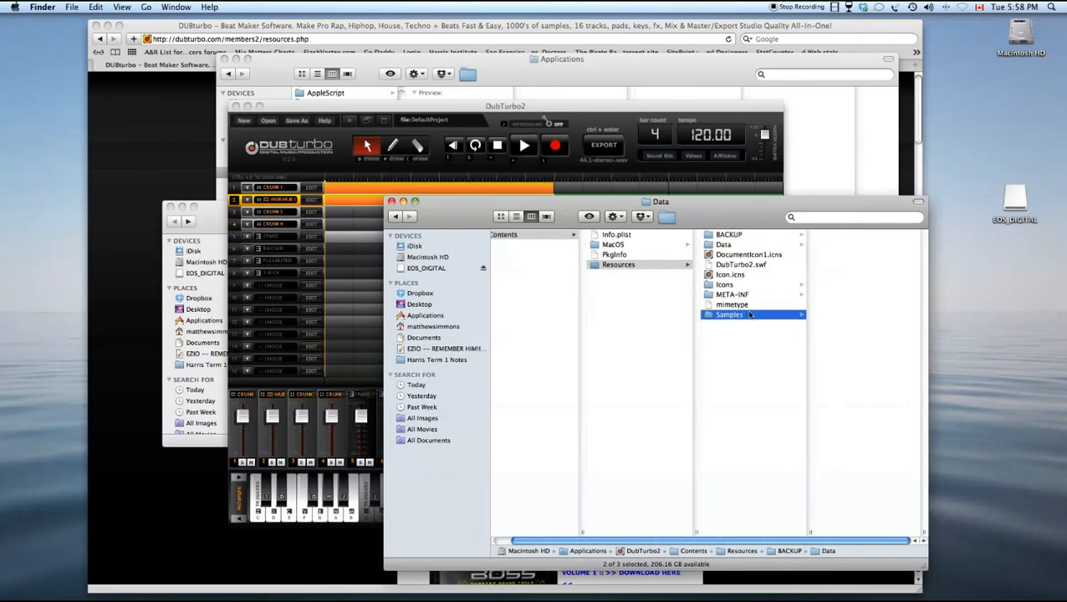
click(834, 245)
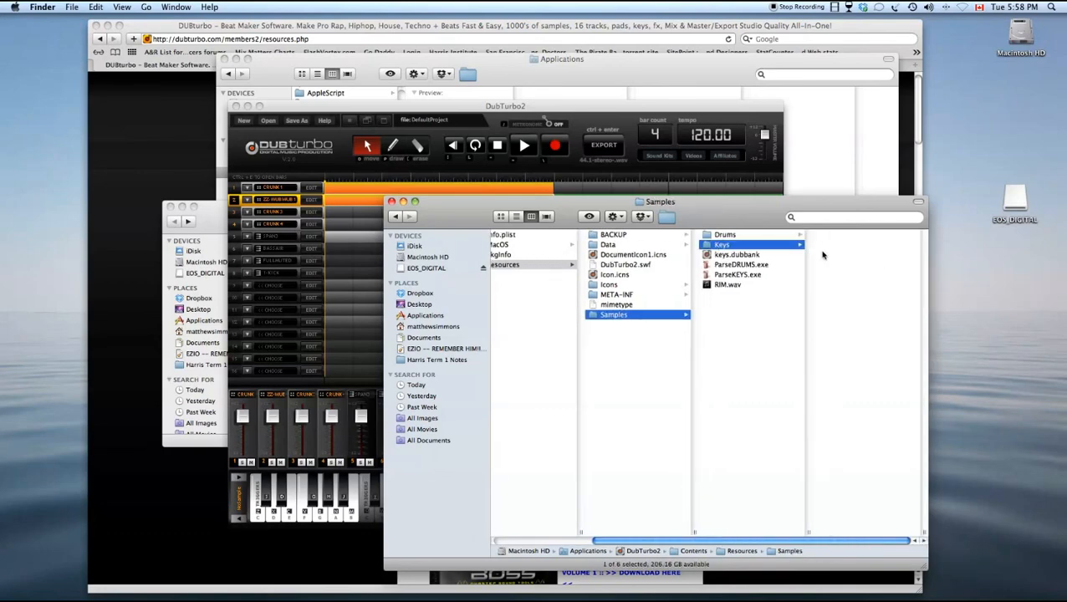
click(722, 235)
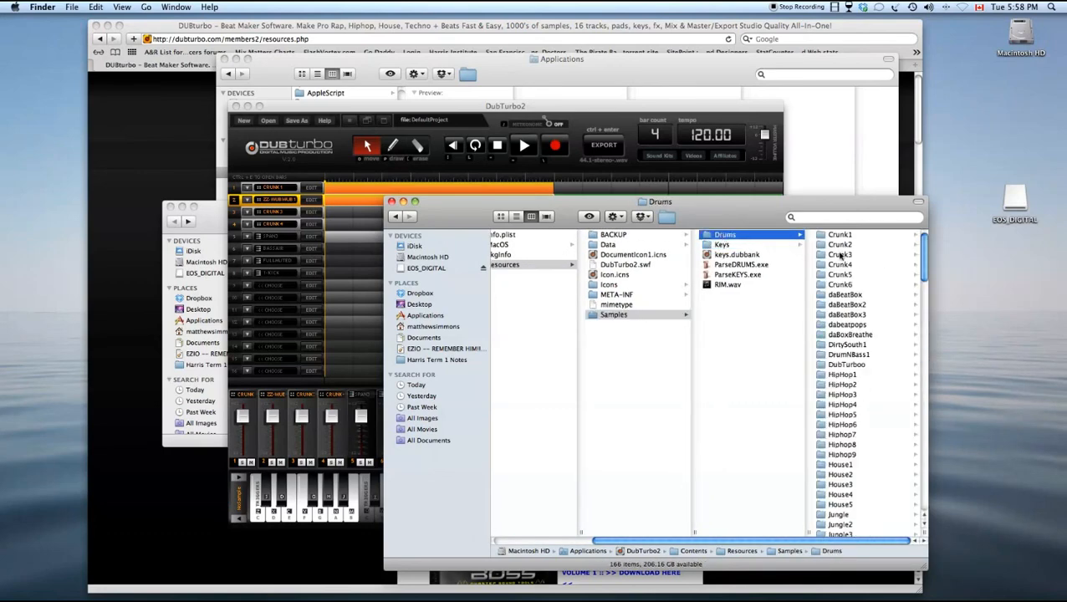
click(843, 254)
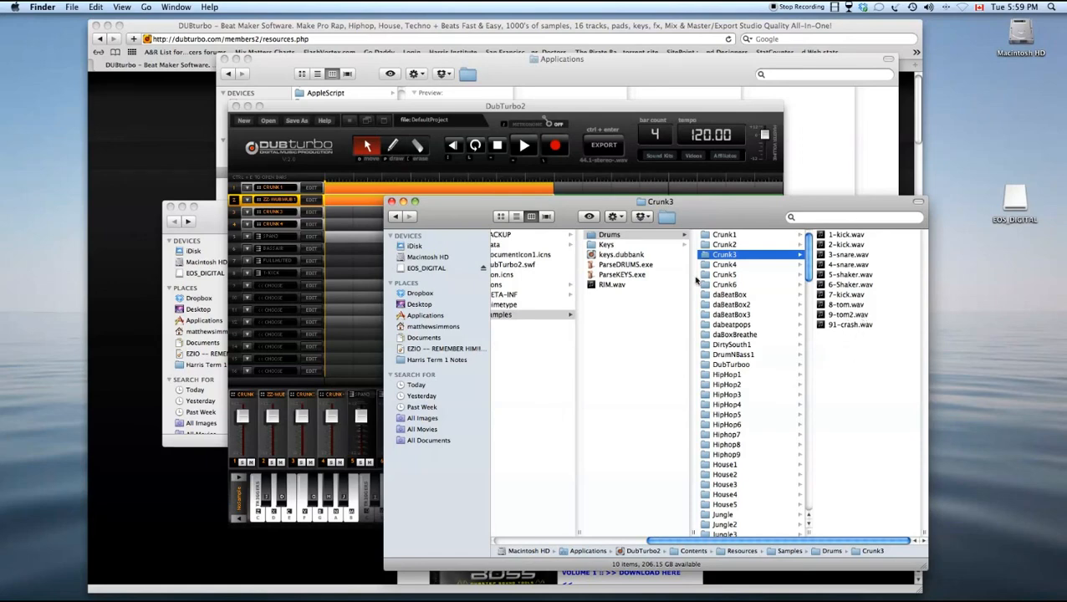
click(627, 245)
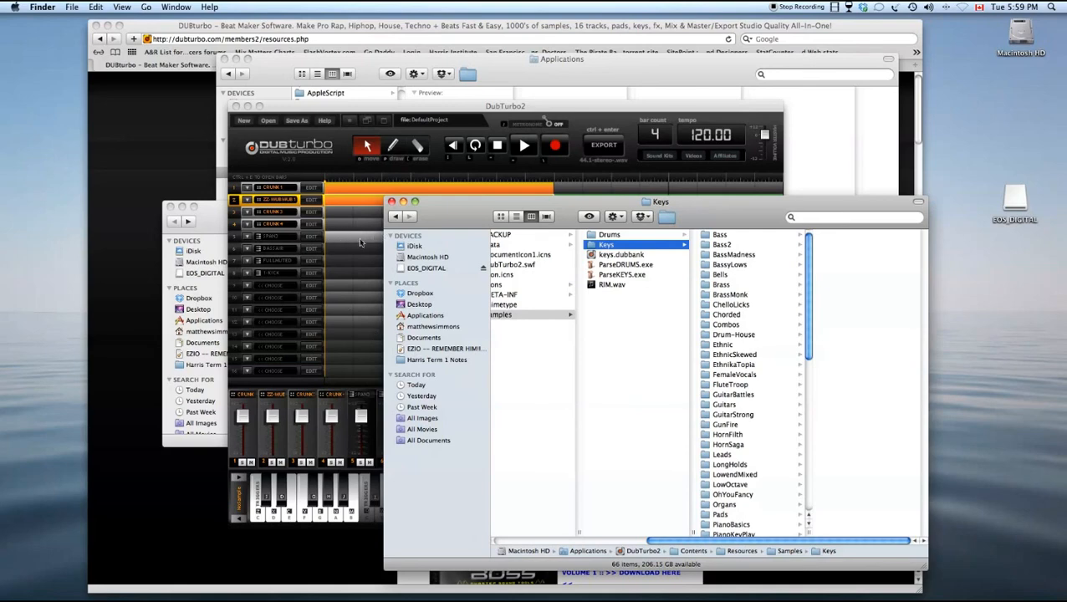
click(353, 286)
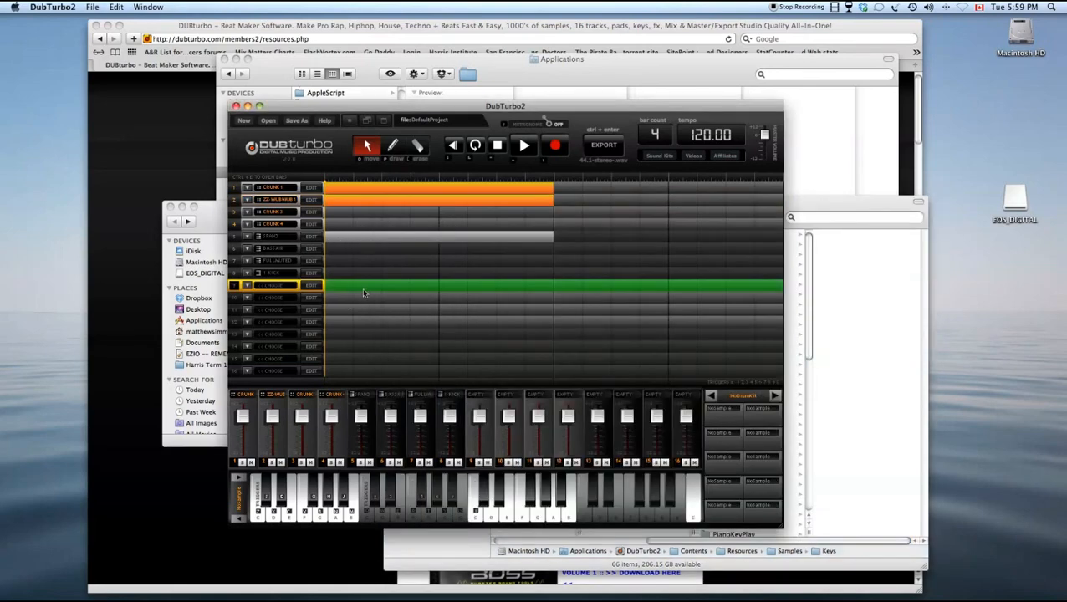
click(364, 264)
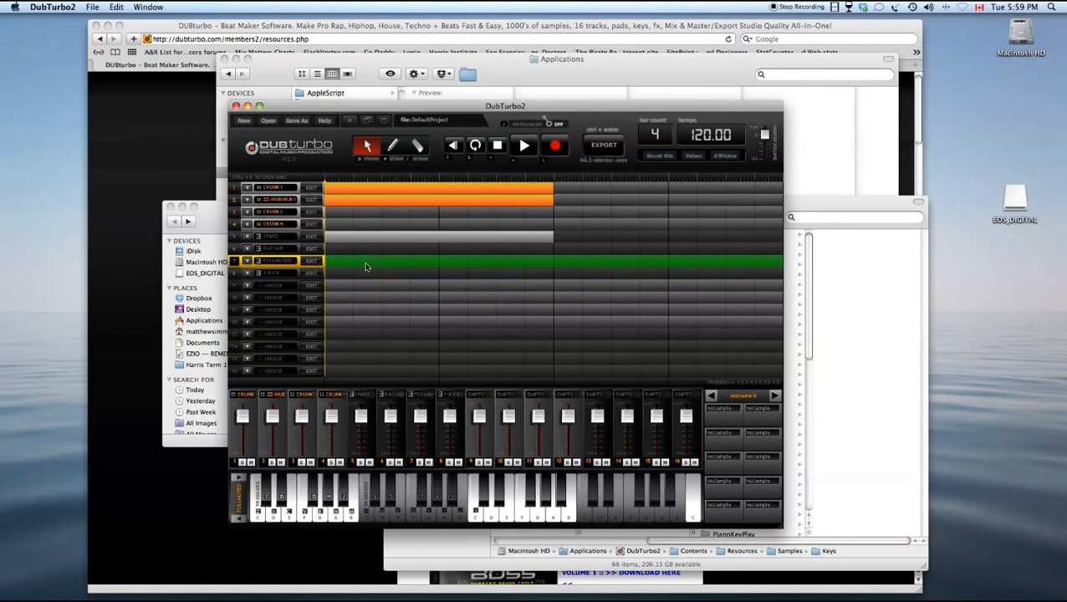